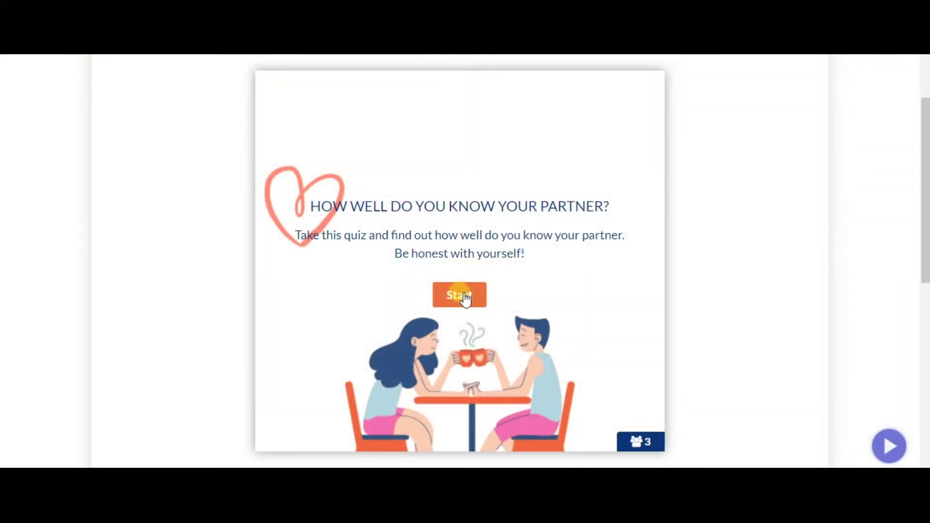
Step: Complete the partner quiz: answer No on least favorite food and Yes on biggest fear
click(461, 294)
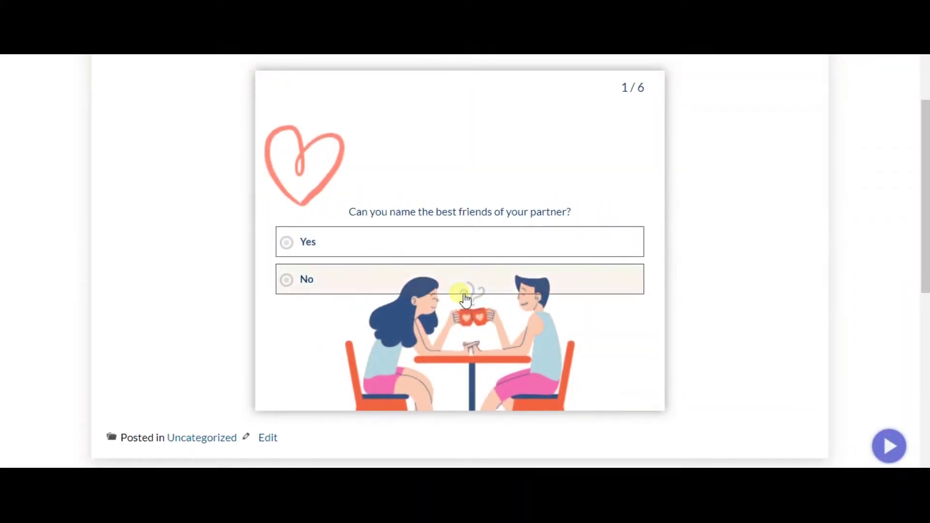
click(427, 246)
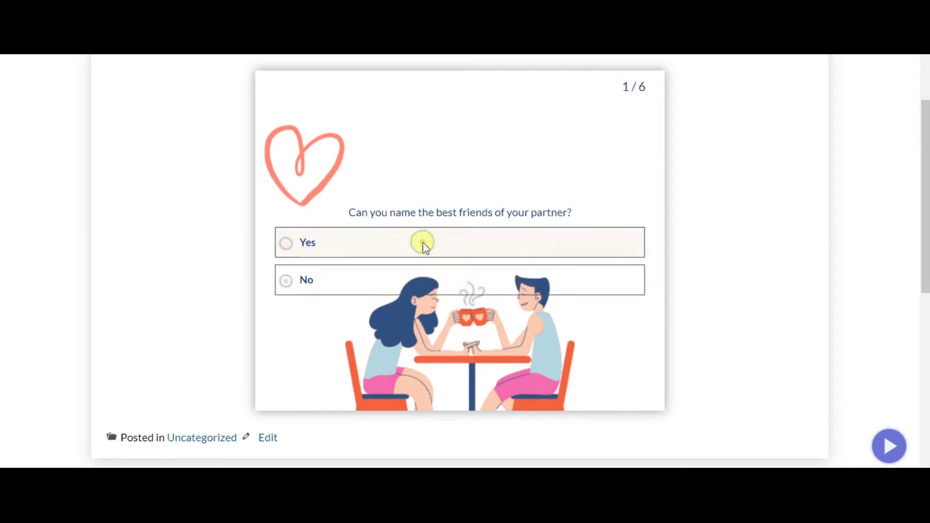
click(416, 282)
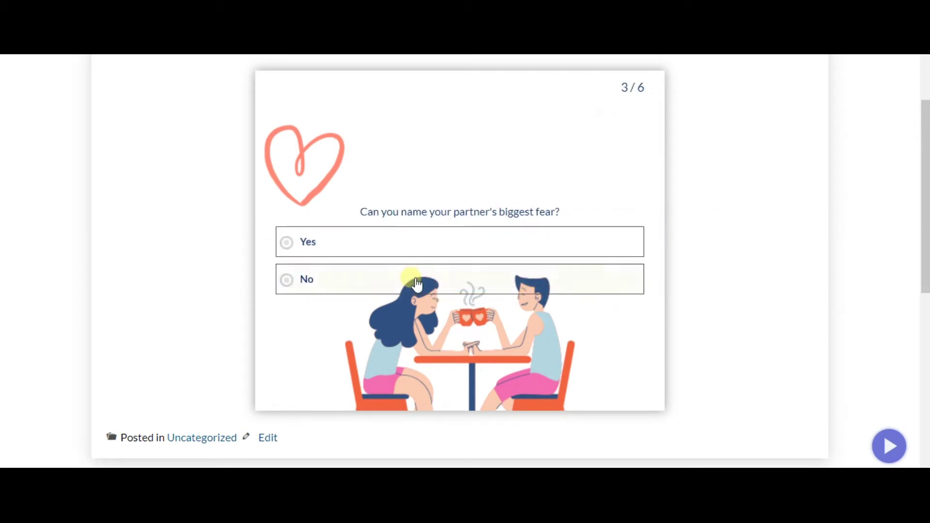
click(397, 248)
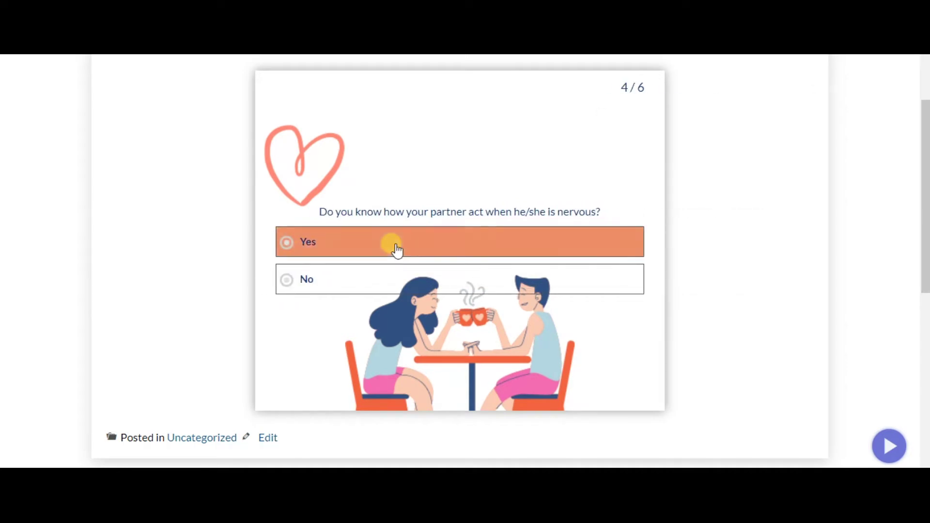
click(397, 247)
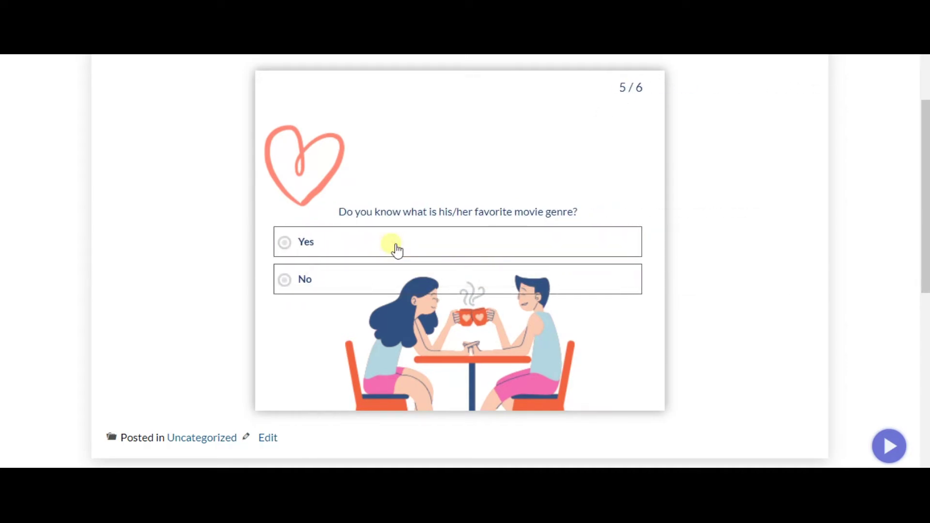
click(382, 273)
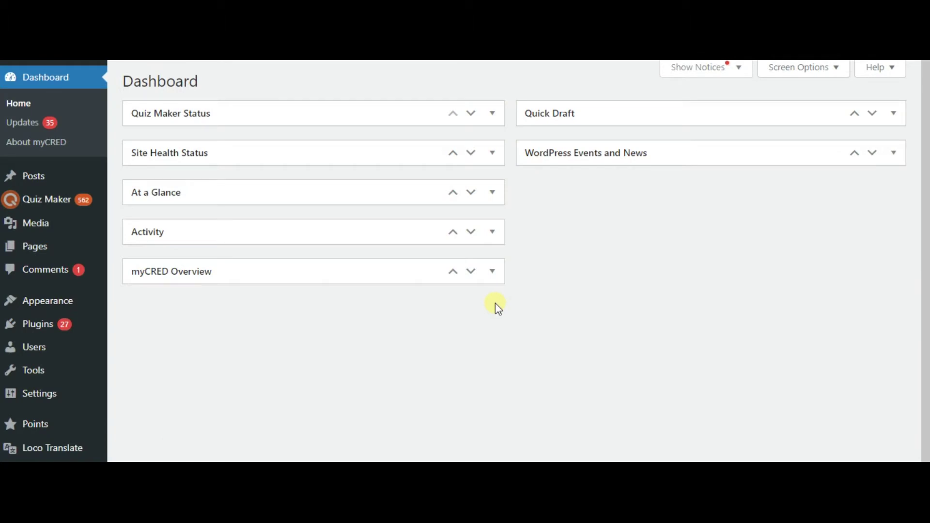
mouse_move(46, 200)
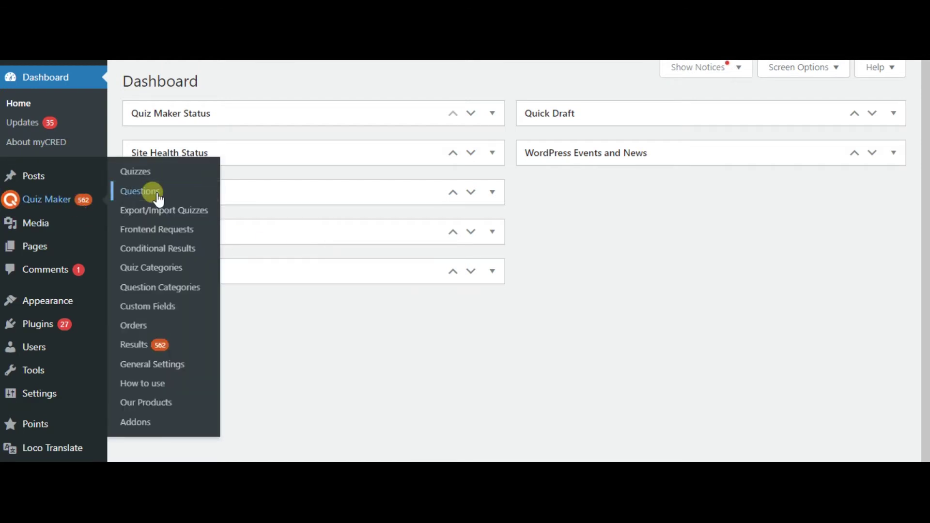
Step: Open the Quiz Maker Questions list and the partner-city question for editing
click(140, 190)
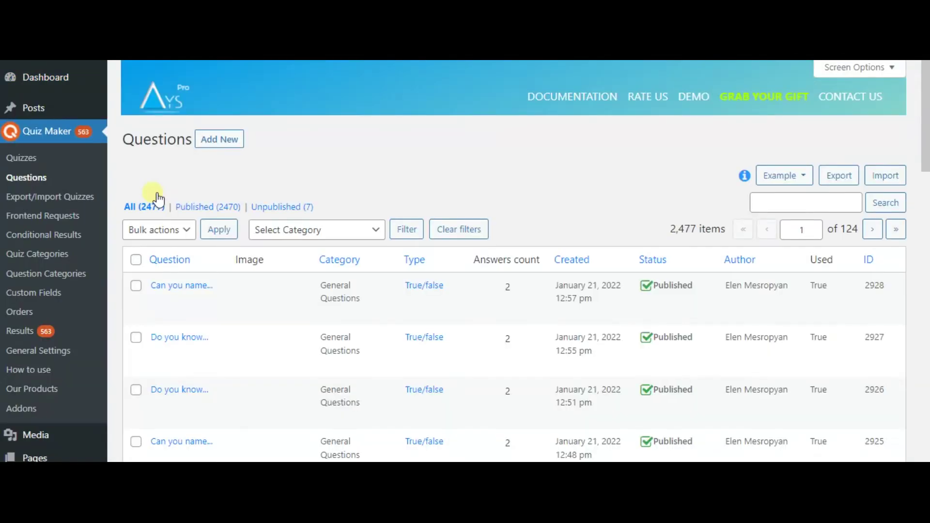
scroll(177, 287, down, 3)
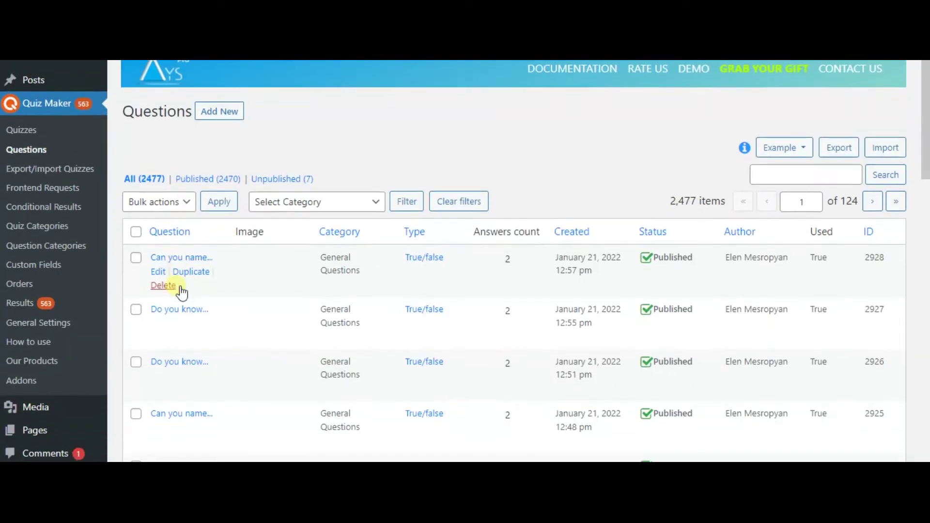
scroll(178, 288, down, 2)
scroll(176, 286, down, 2)
scroll(176, 286, down, 3)
scroll(176, 286, down, 1)
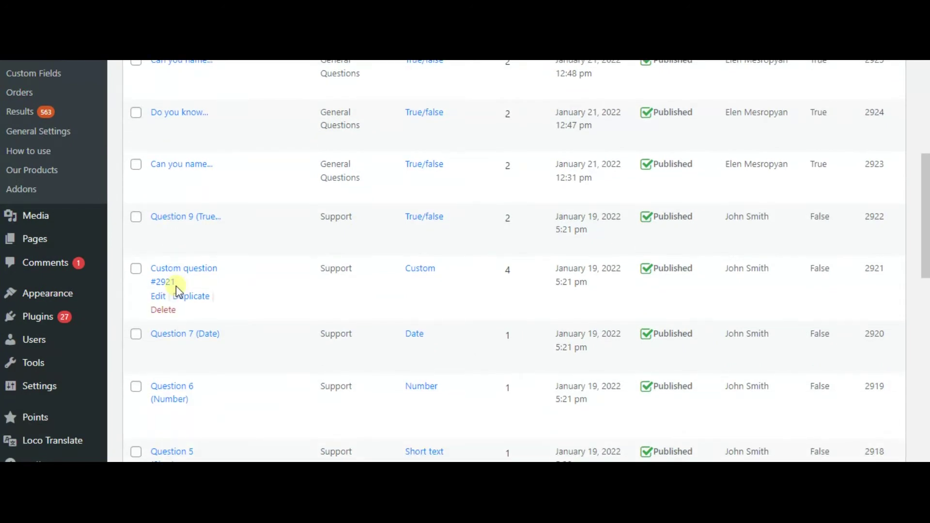
scroll(176, 286, up, 4)
scroll(176, 286, up, 6)
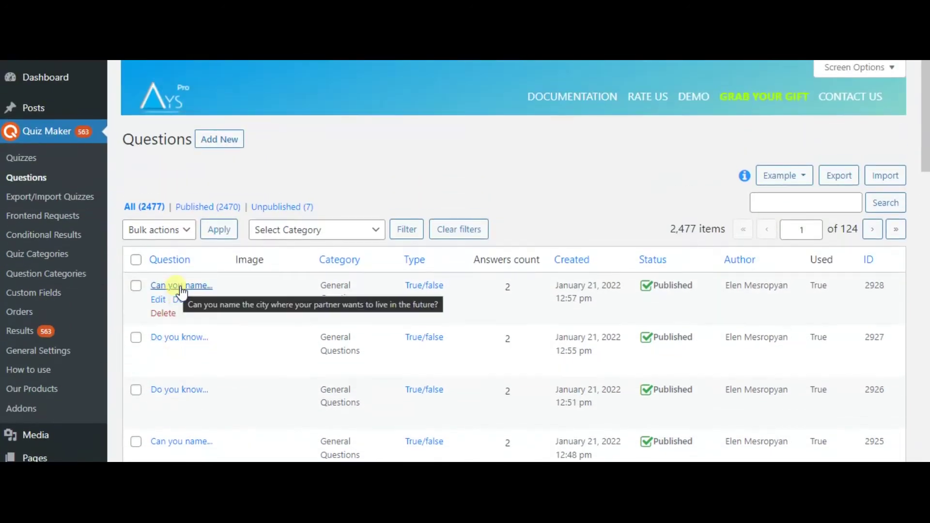
click(176, 286)
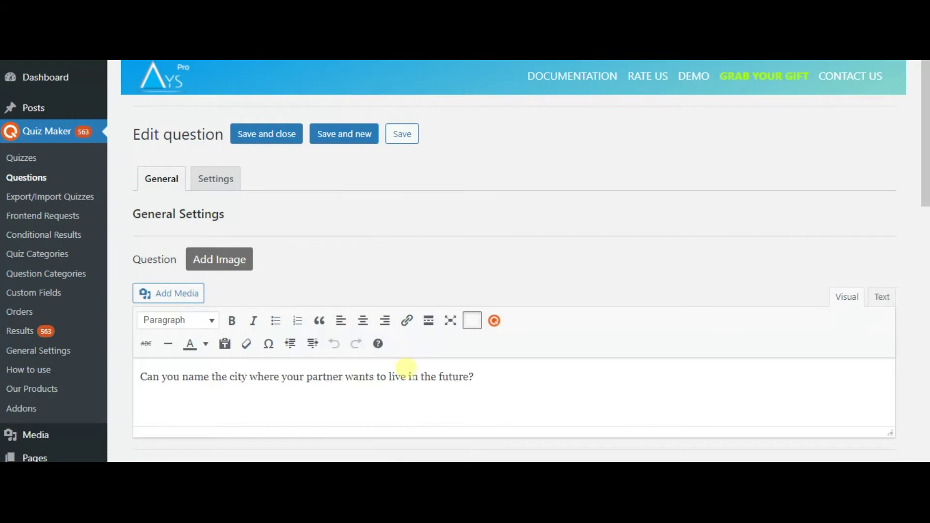
scroll(406, 369, down, 2)
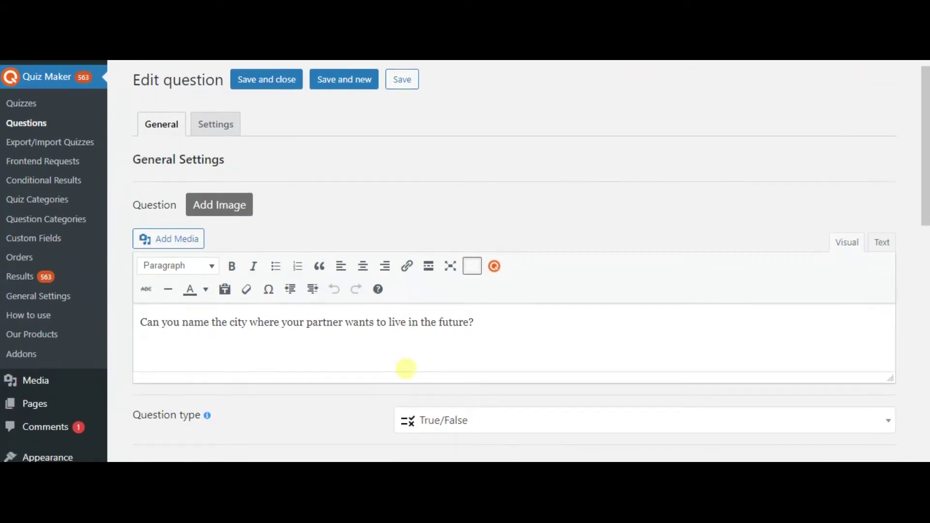
scroll(405, 368, down, 2)
scroll(406, 369, down, 4)
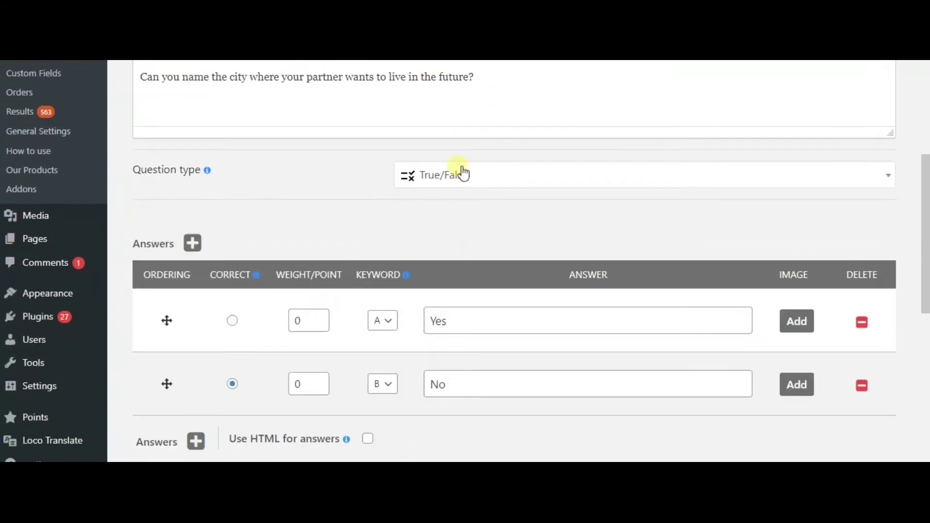
Step: Keep the 'Can you name...' city question as True/False and save it
click(461, 173)
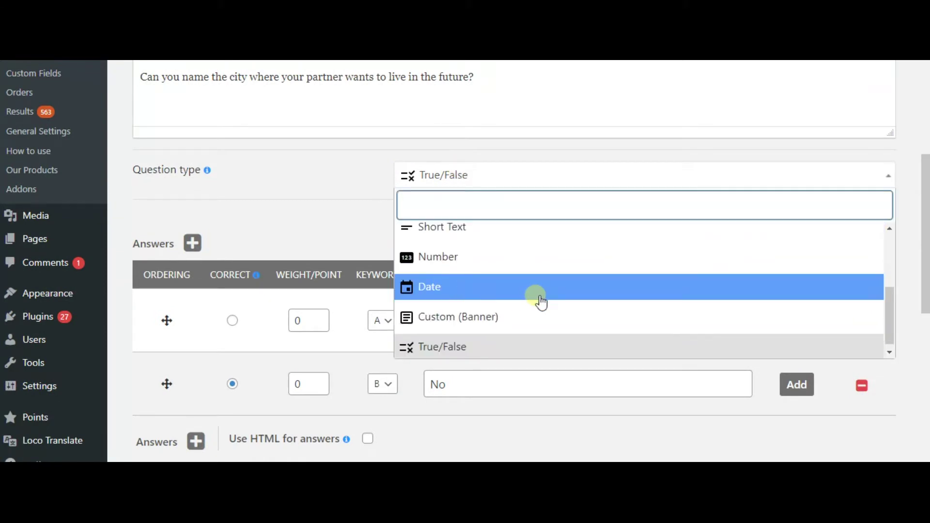
scroll(541, 299, up, 3)
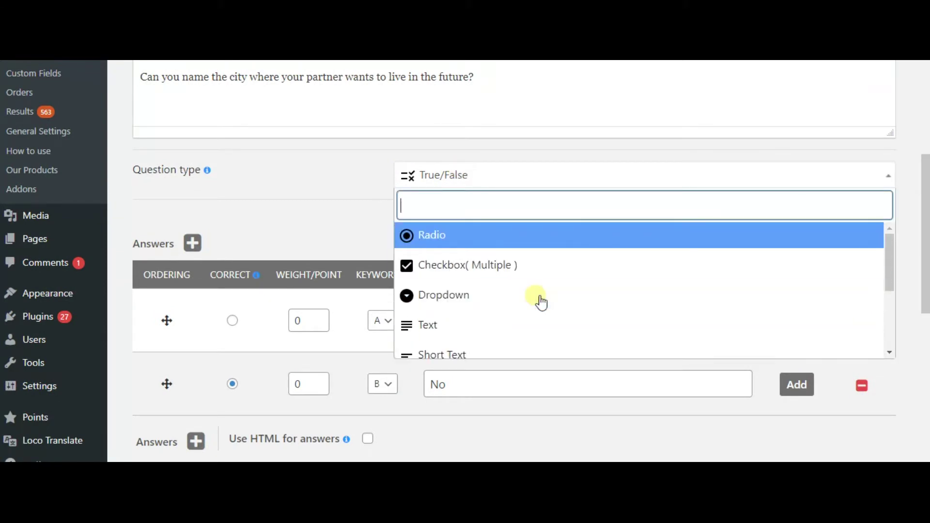
click(342, 234)
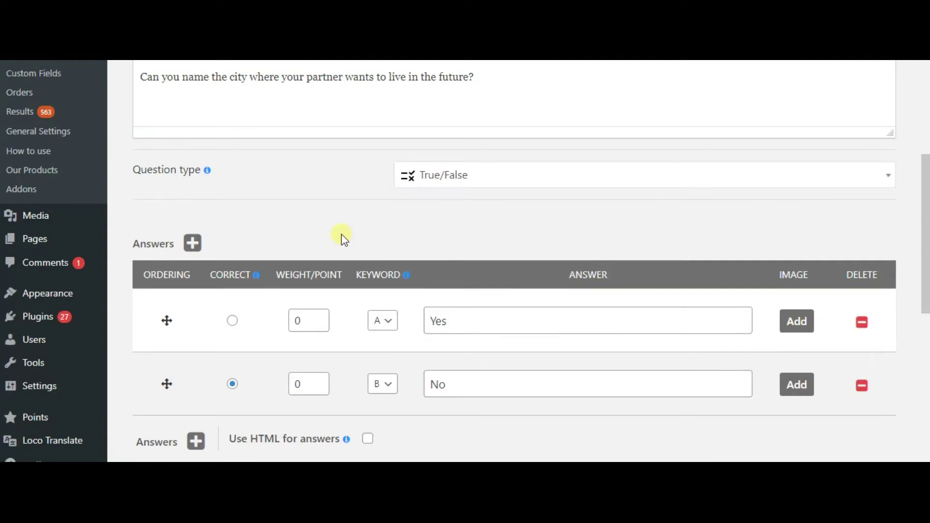
scroll(340, 234, down, 3)
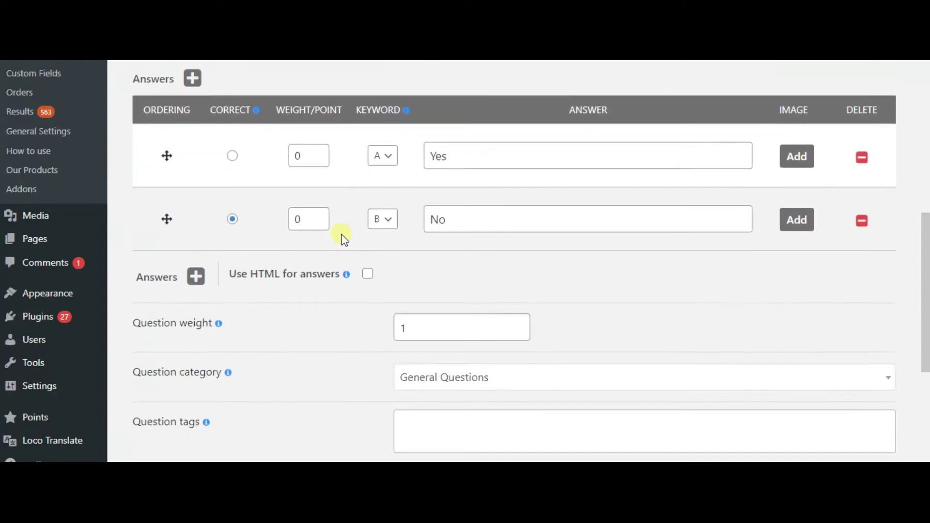
scroll(341, 237, down, 2)
scroll(341, 236, down, 4)
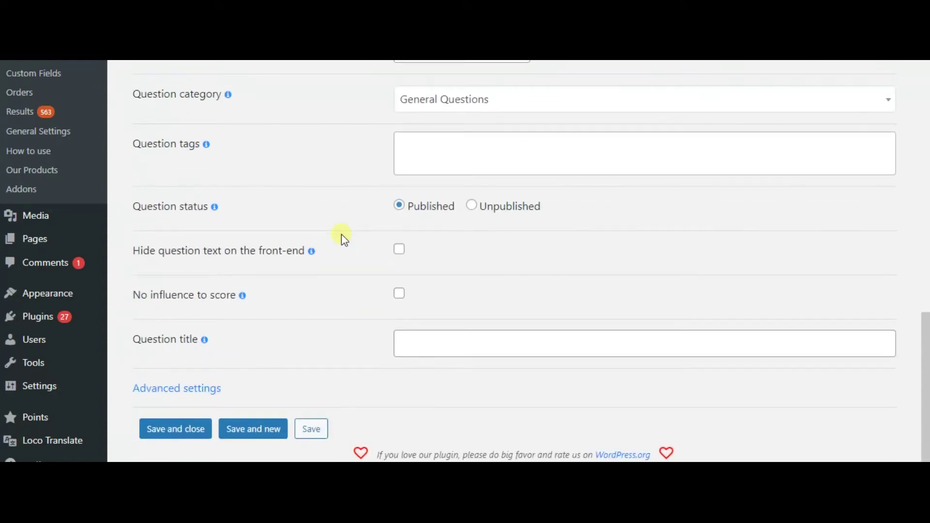
click(312, 429)
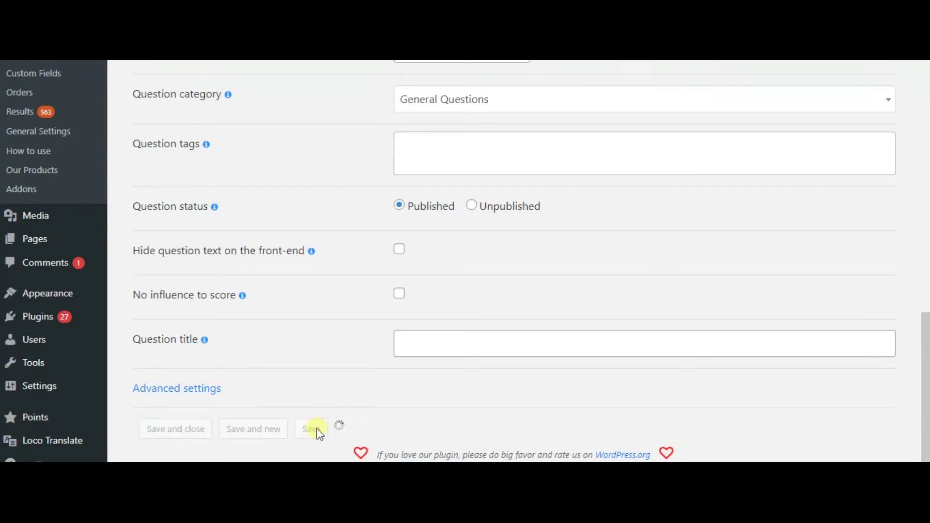
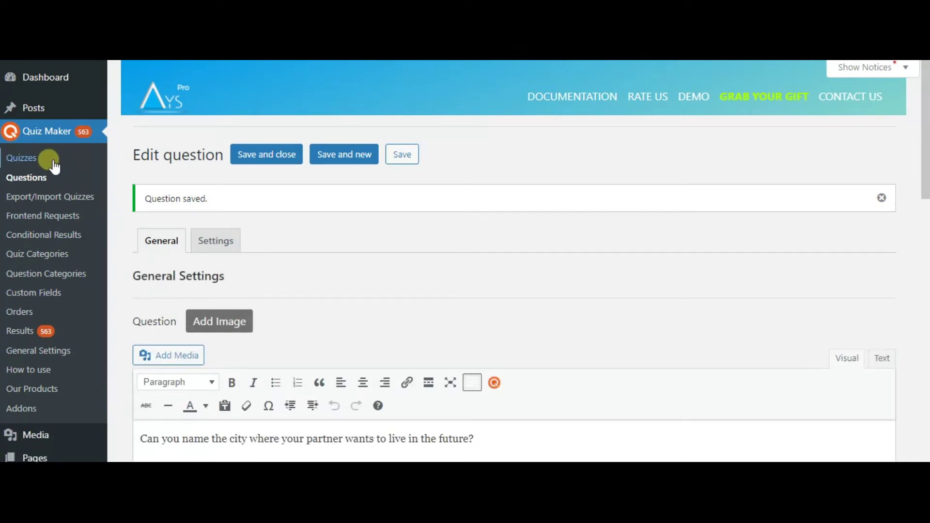
Step: Go back to the quizzes list and open 'How well do you know your partner?' for editing
click(54, 161)
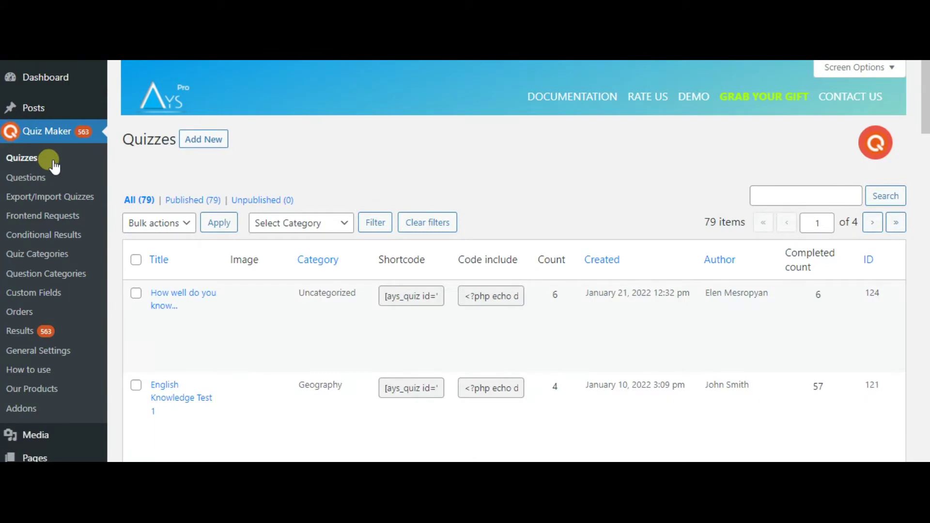
click(173, 298)
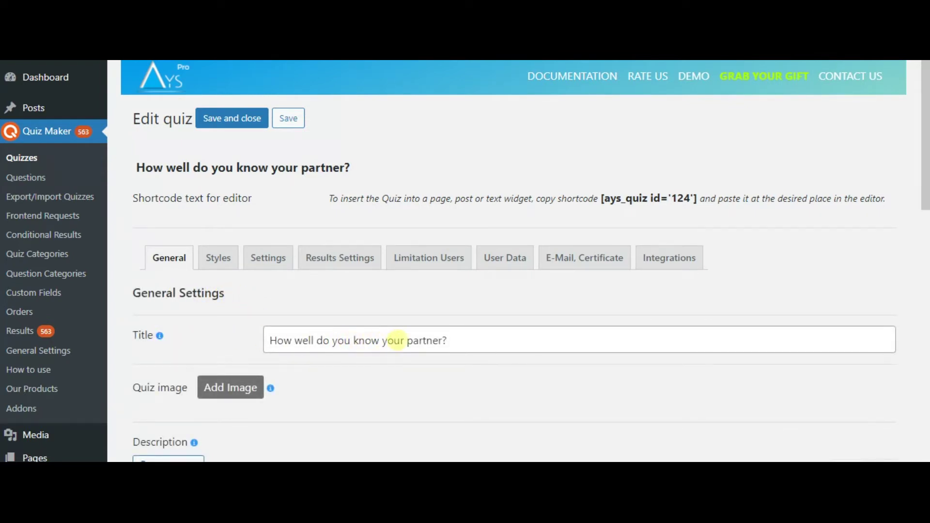
scroll(395, 341, down, 1)
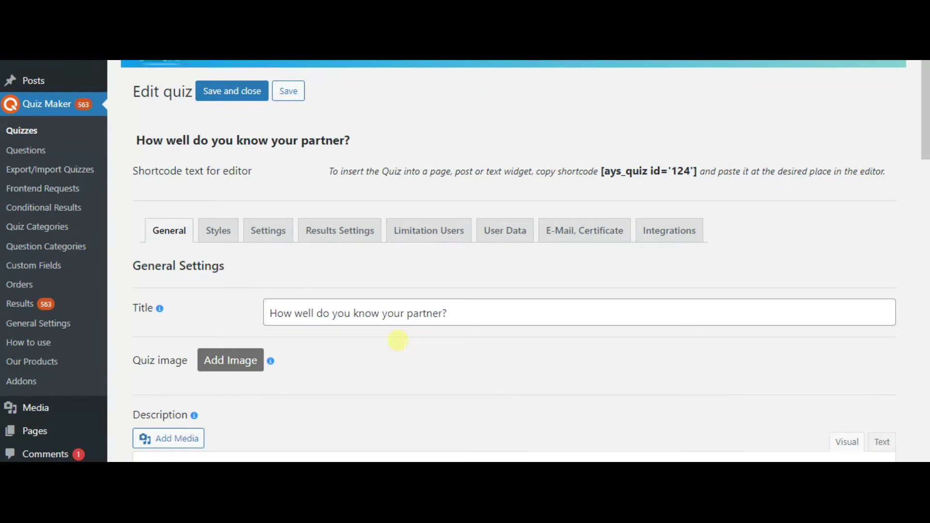
scroll(397, 341, down, 3)
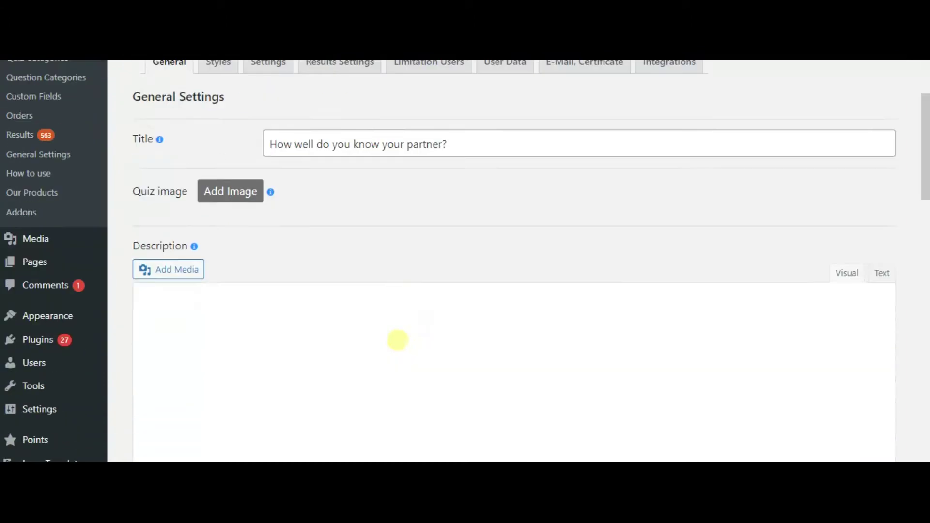
scroll(396, 344, down, 3)
scroll(398, 344, down, 1)
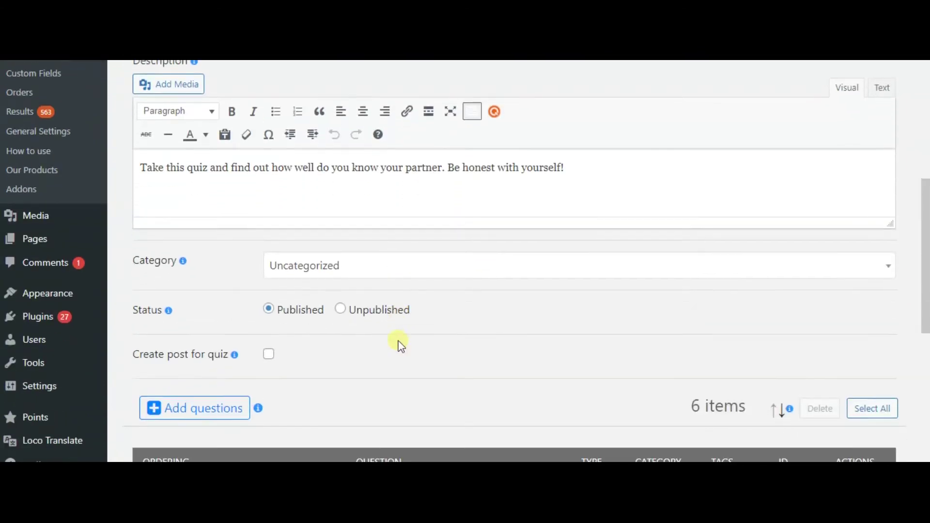
scroll(397, 344, down, 1)
scroll(397, 343, down, 1)
scroll(397, 344, down, 1)
scroll(397, 344, down, 2)
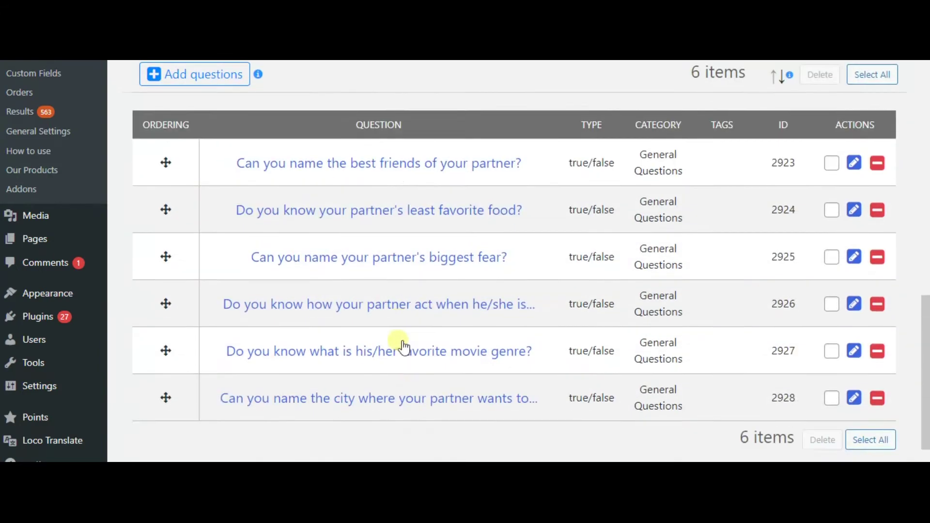
scroll(397, 344, down, 1)
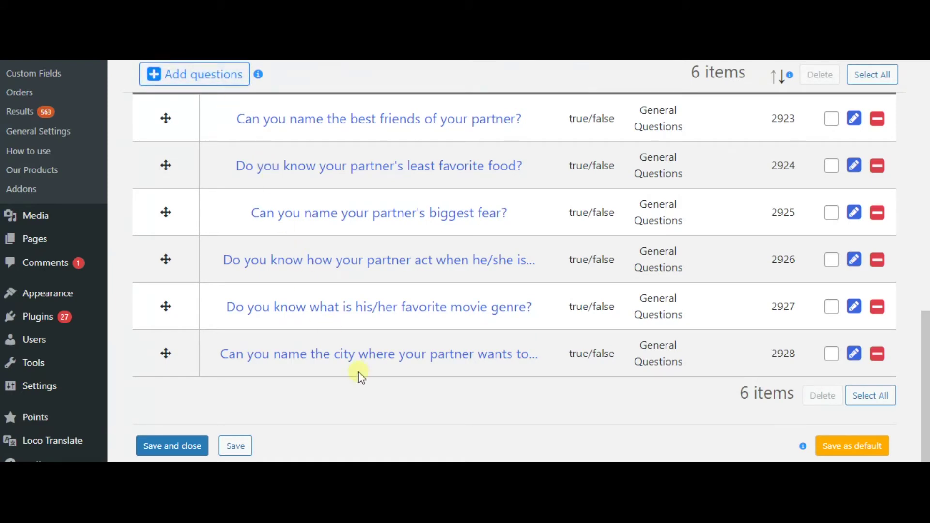
scroll(359, 372, up, 2)
scroll(359, 373, up, 2)
scroll(358, 372, up, 5)
scroll(359, 372, up, 4)
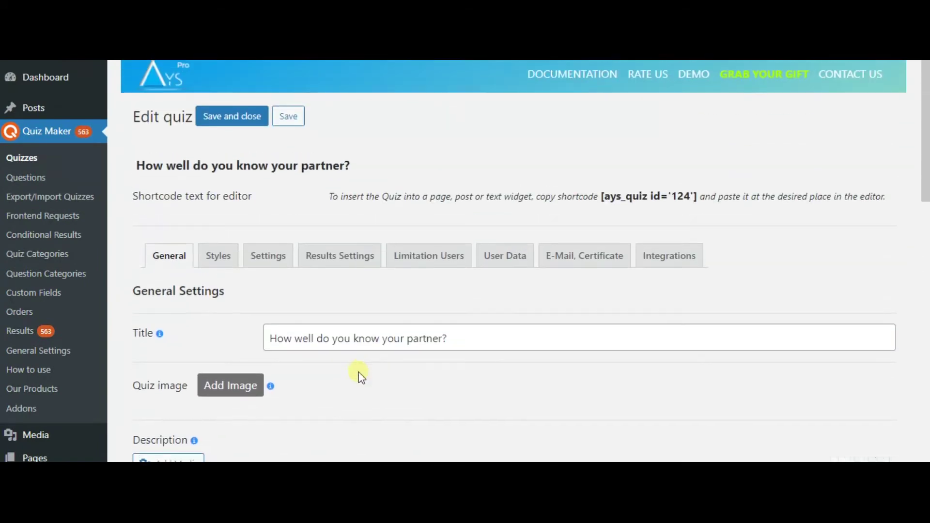
Step: Review the partner quiz's style options down to custom CSS, then save the quiz
click(221, 259)
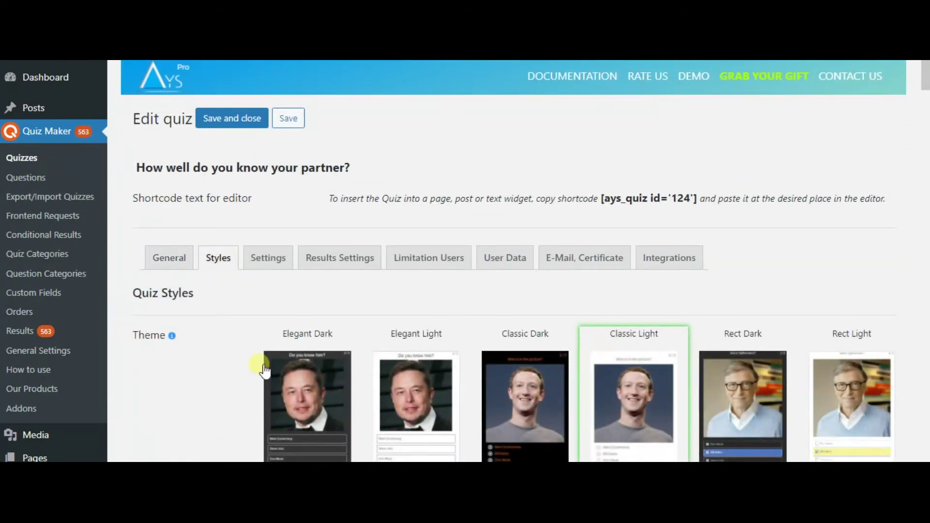
scroll(261, 367, down, 3)
scroll(262, 367, down, 1)
scroll(261, 368, down, 3)
scroll(262, 367, down, 1)
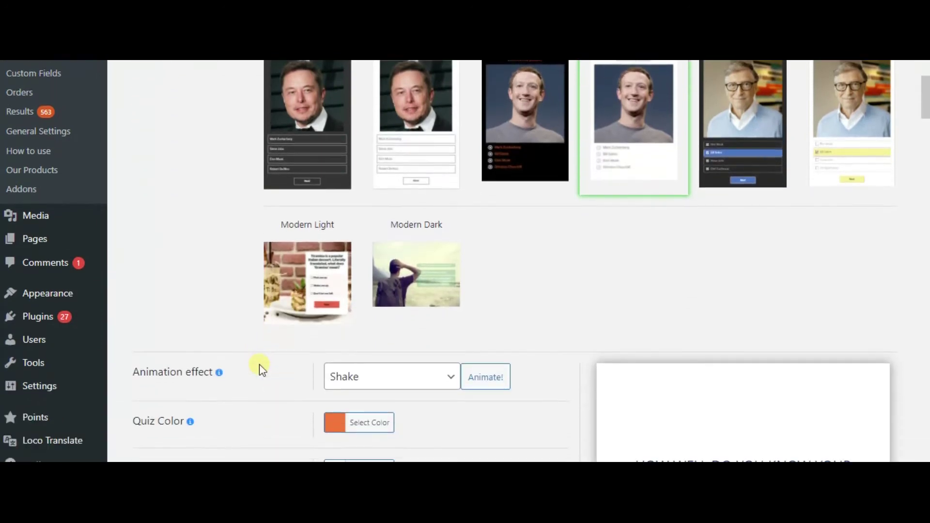
scroll(261, 368, down, 3)
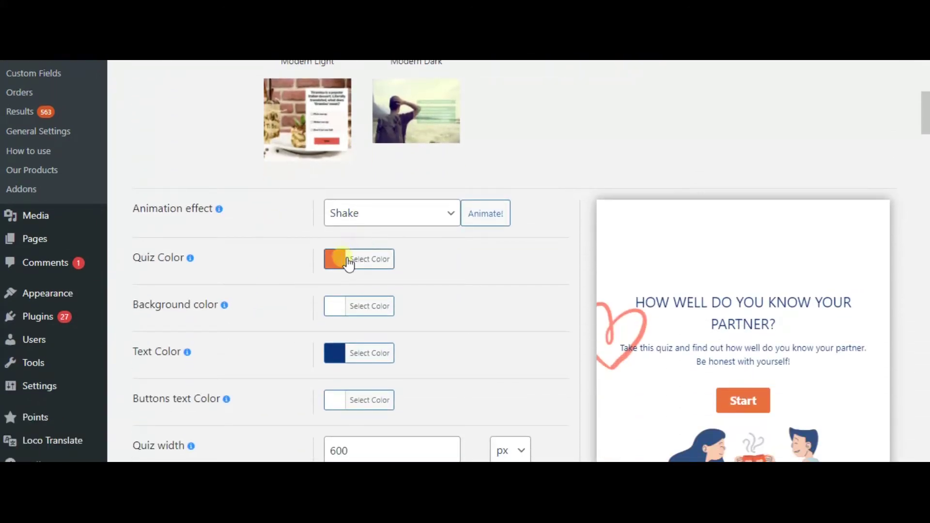
scroll(339, 314, down, 1)
scroll(334, 310, down, 3)
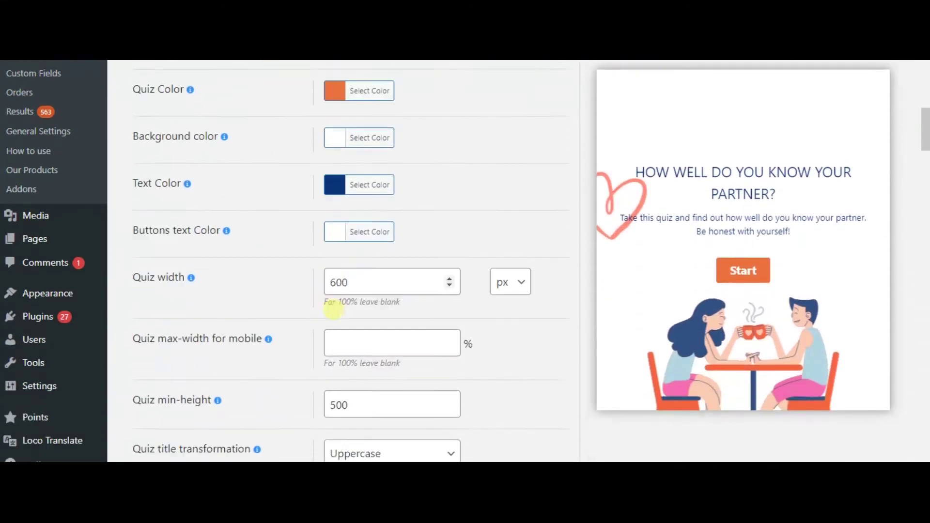
scroll(334, 310, down, 1)
scroll(334, 310, down, 1)
scroll(334, 310, down, 2)
scroll(334, 309, down, 1)
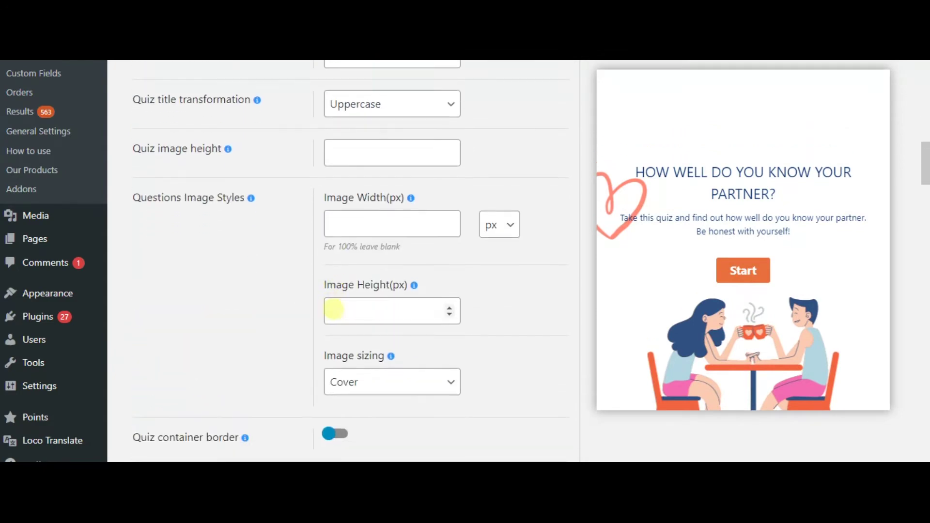
scroll(334, 310, down, 2)
scroll(334, 310, down, 1)
scroll(333, 310, down, 1)
scroll(334, 310, down, 3)
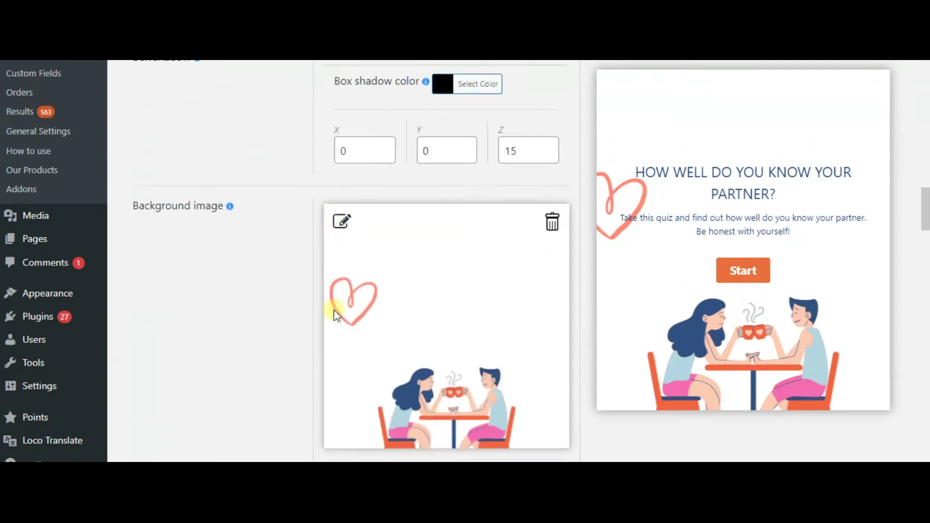
scroll(334, 310, down, 1)
scroll(334, 310, down, 2)
scroll(333, 310, down, 4)
scroll(333, 309, down, 1)
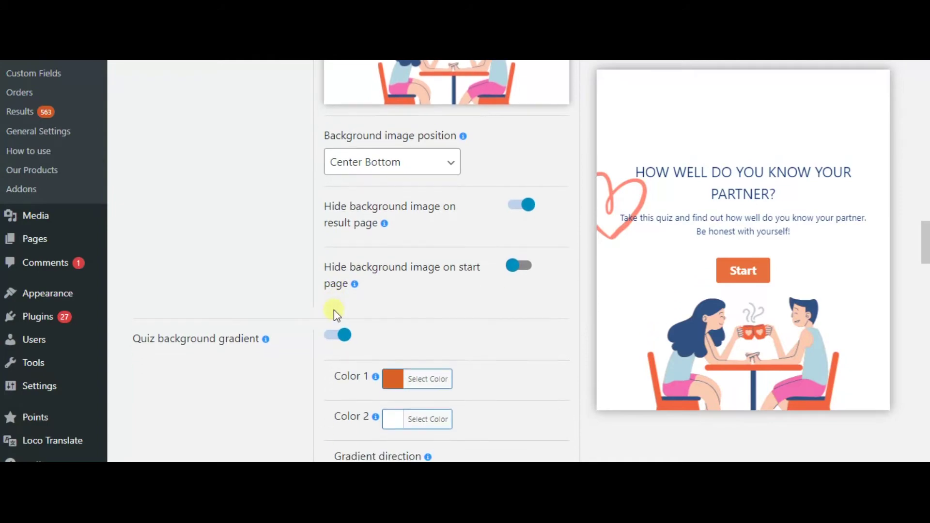
scroll(334, 310, down, 1)
scroll(334, 310, down, 3)
scroll(334, 310, down, 1)
scroll(334, 309, down, 1)
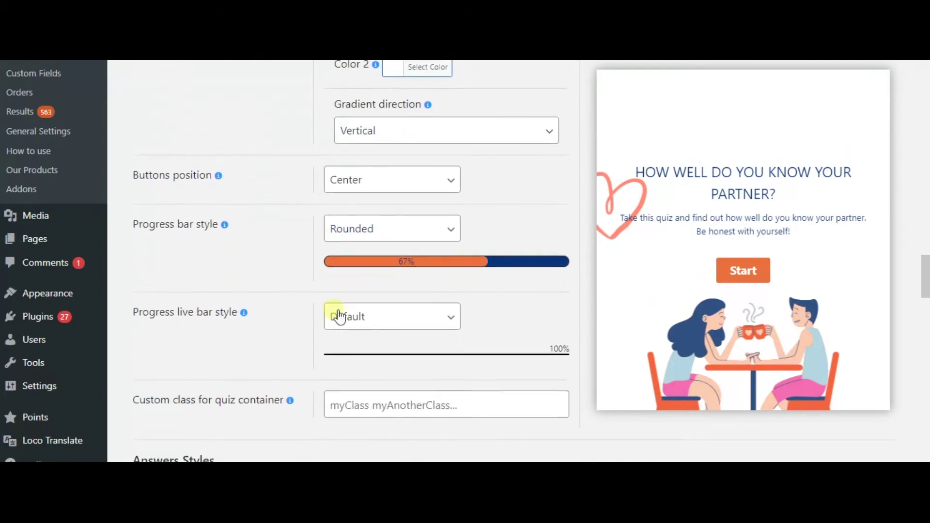
scroll(334, 310, down, 4)
scroll(334, 310, down, 1)
scroll(334, 309, down, 1)
scroll(334, 311, down, 3)
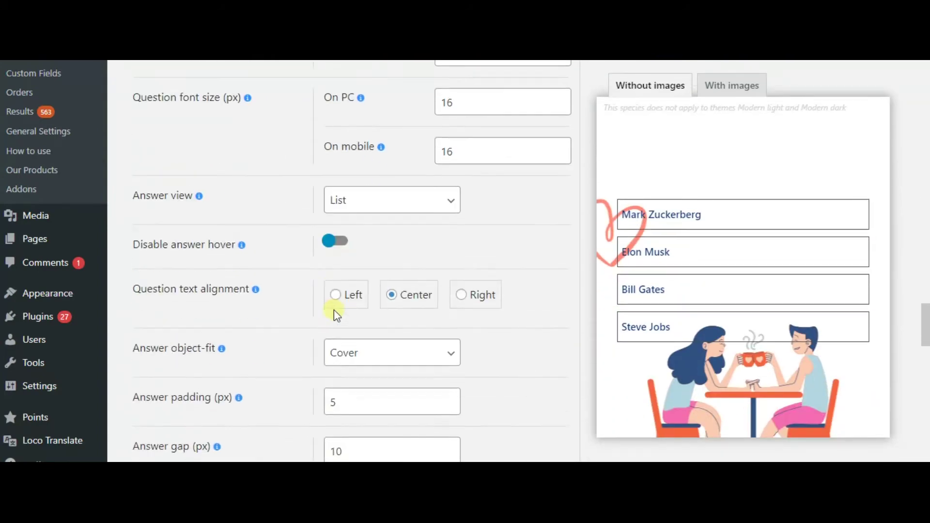
scroll(334, 310, down, 4)
scroll(334, 309, down, 1)
scroll(334, 310, down, 1)
scroll(334, 310, down, 3)
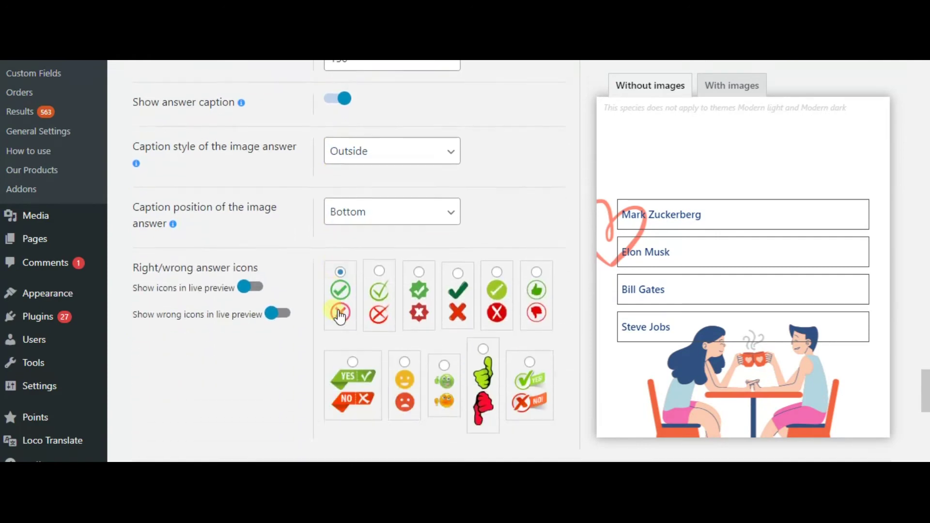
scroll(334, 310, down, 4)
scroll(334, 310, down, 1)
scroll(334, 310, down, 3)
scroll(334, 309, down, 3)
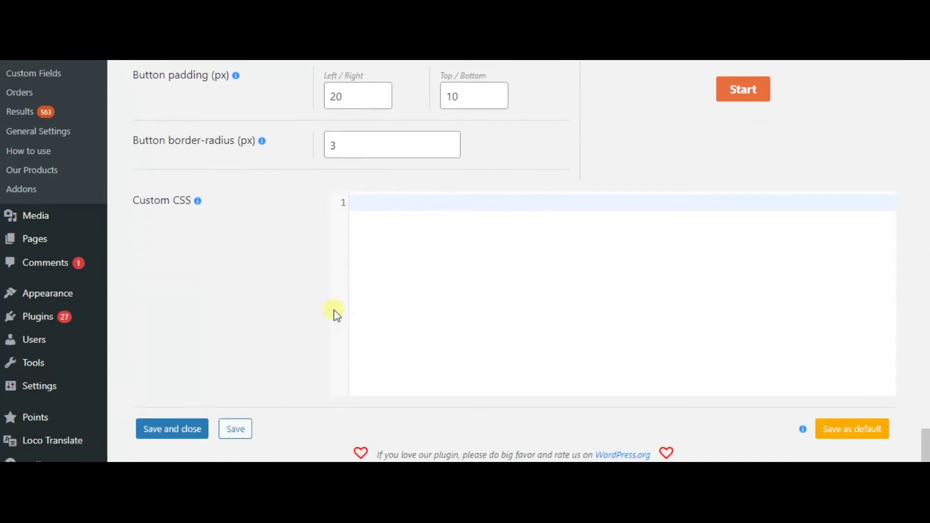
click(236, 429)
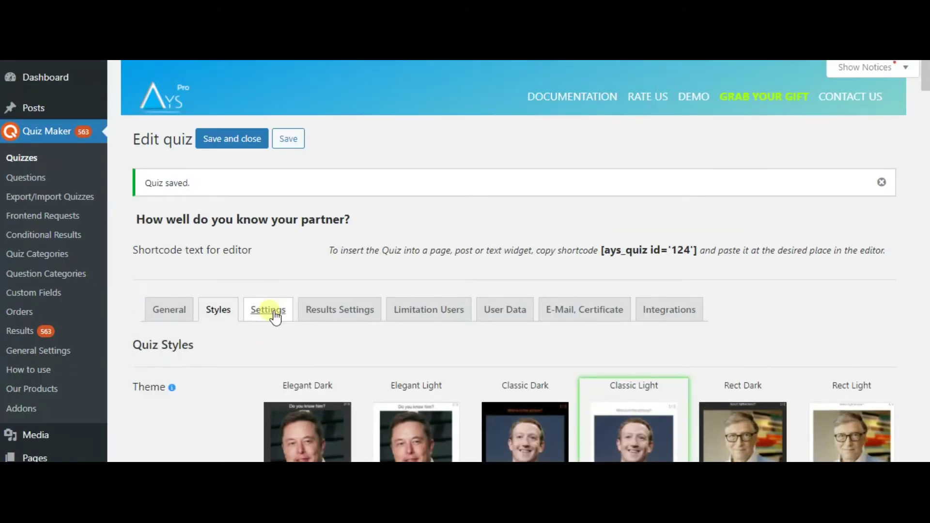
Step: Enable shuffling of questions and answers in the quiz settings, then save
click(268, 309)
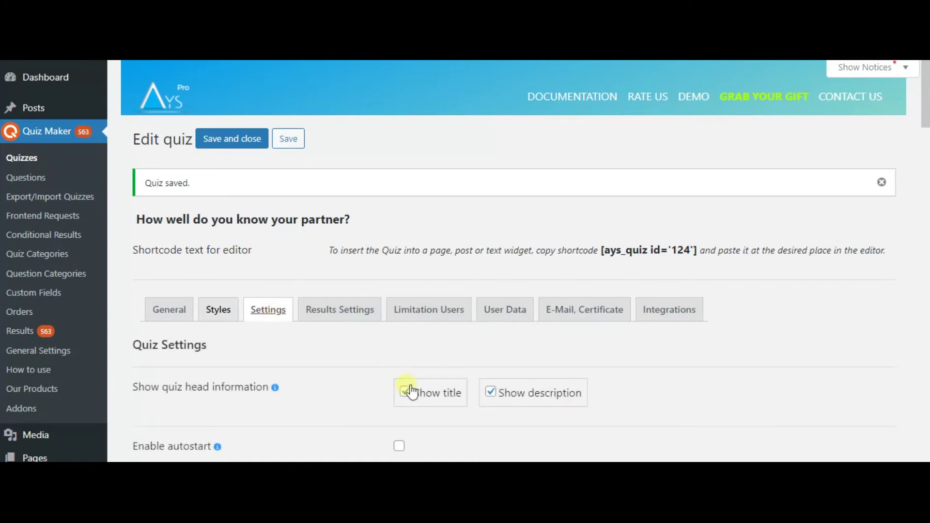
scroll(409, 391, down, 4)
scroll(407, 364, down, 1)
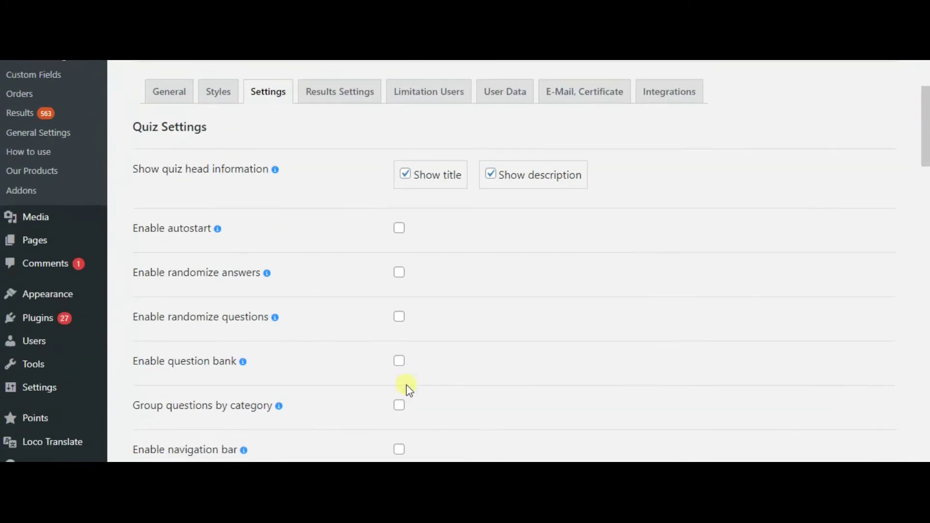
scroll(404, 328, down, 1)
scroll(398, 266, down, 1)
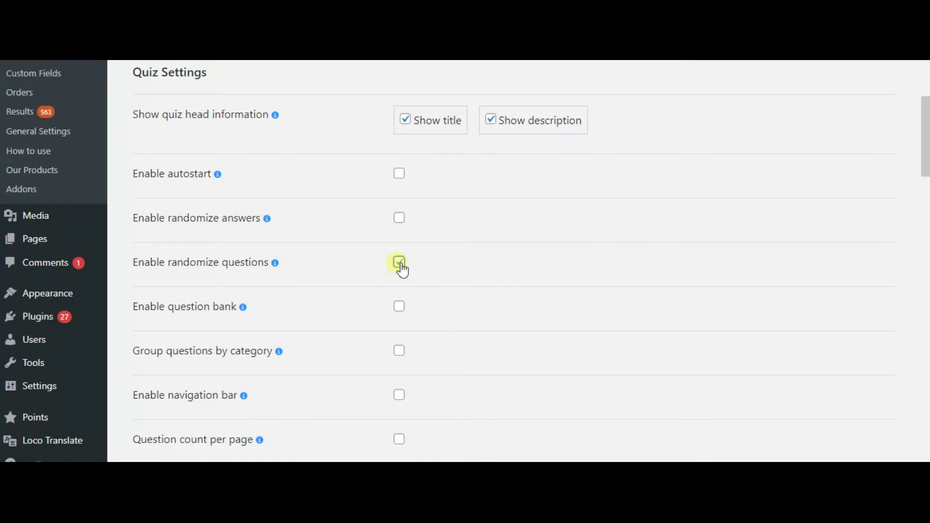
click(400, 262)
click(399, 218)
scroll(440, 281, down, 3)
scroll(440, 280, down, 2)
scroll(440, 280, down, 2)
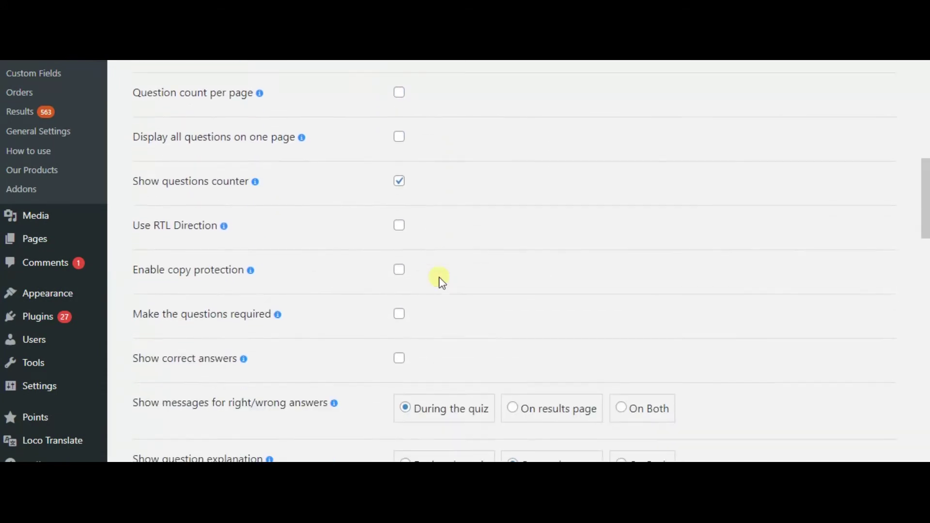
scroll(440, 280, down, 1)
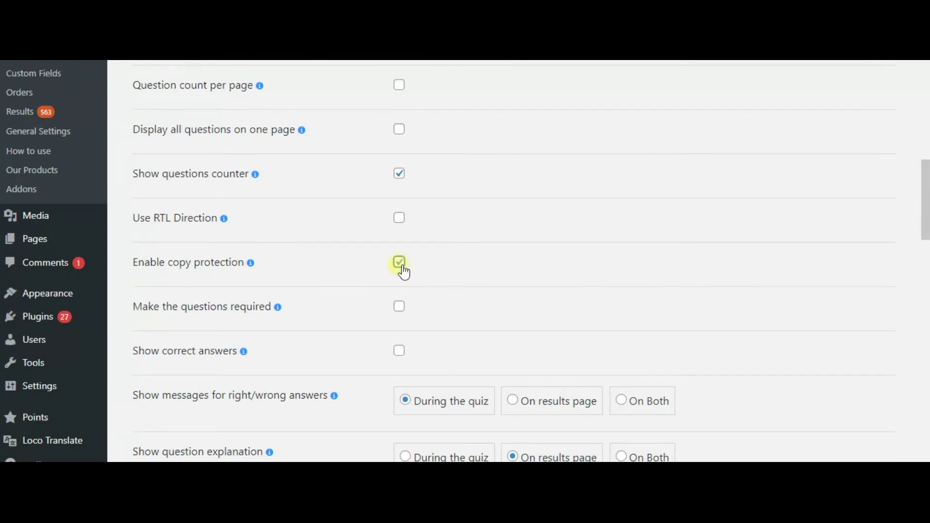
scroll(401, 268, down, 2)
scroll(402, 268, down, 3)
scroll(402, 268, down, 2)
scroll(401, 268, down, 2)
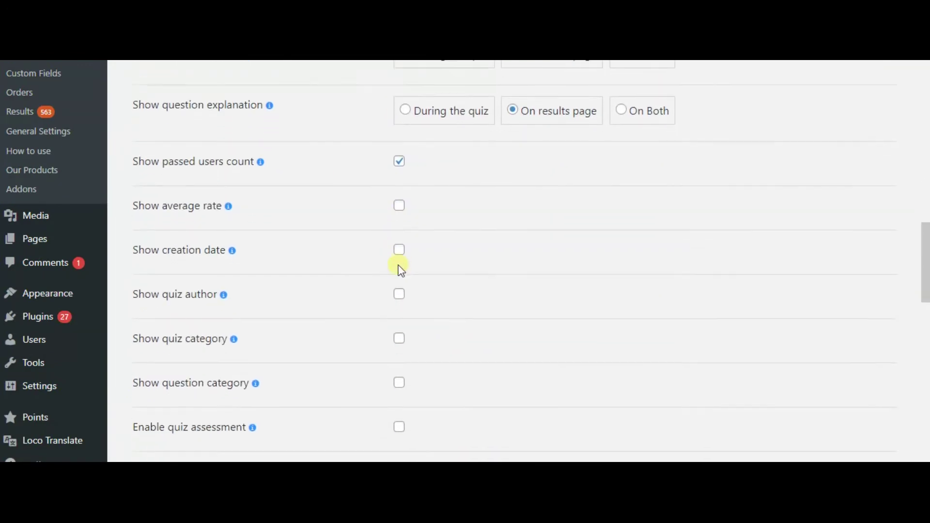
scroll(398, 268, down, 5)
scroll(399, 268, down, 1)
scroll(399, 267, down, 1)
scroll(398, 268, down, 2)
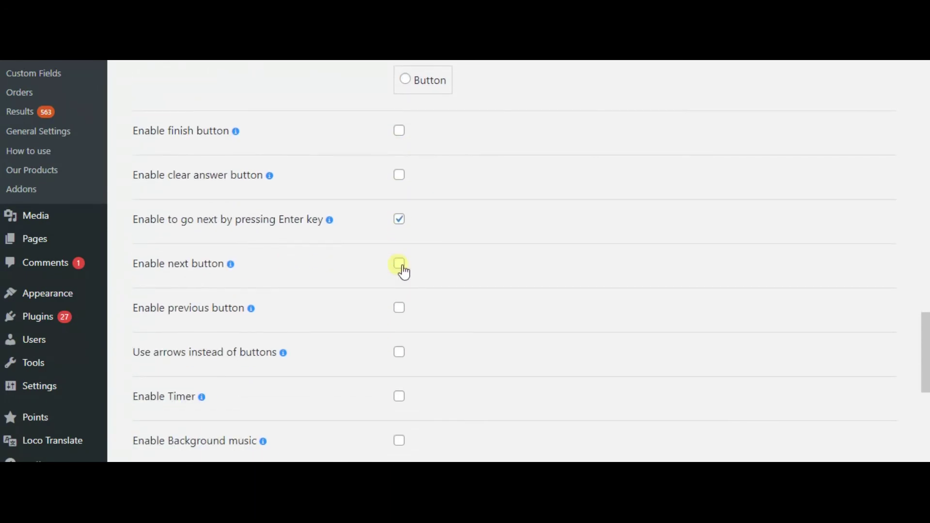
scroll(402, 268, down, 1)
scroll(402, 267, down, 3)
scroll(403, 267, down, 3)
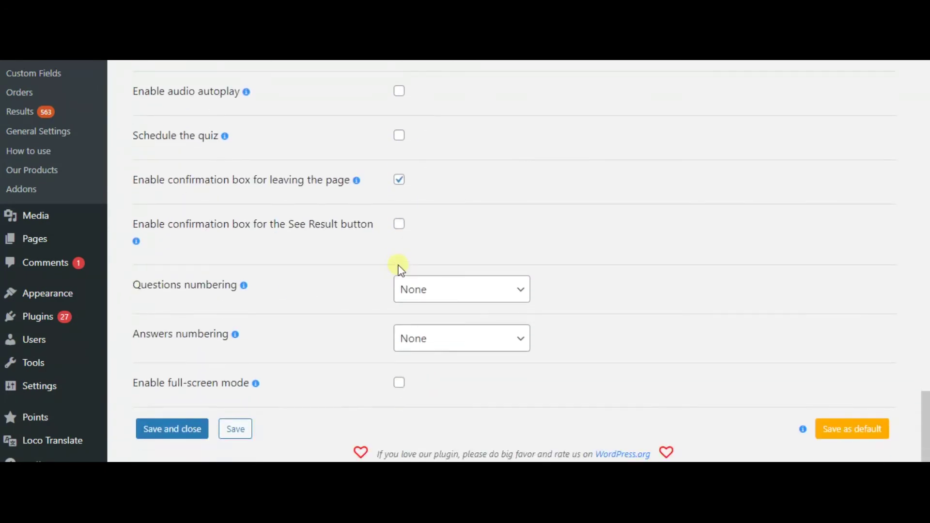
click(235, 429)
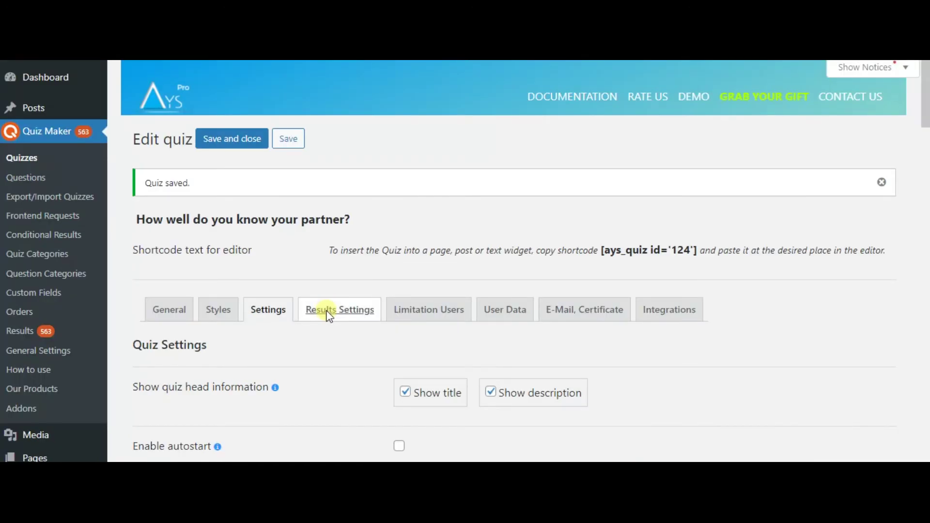
Step: Open Results Settings and toggle the social share buttons off and back on
click(333, 312)
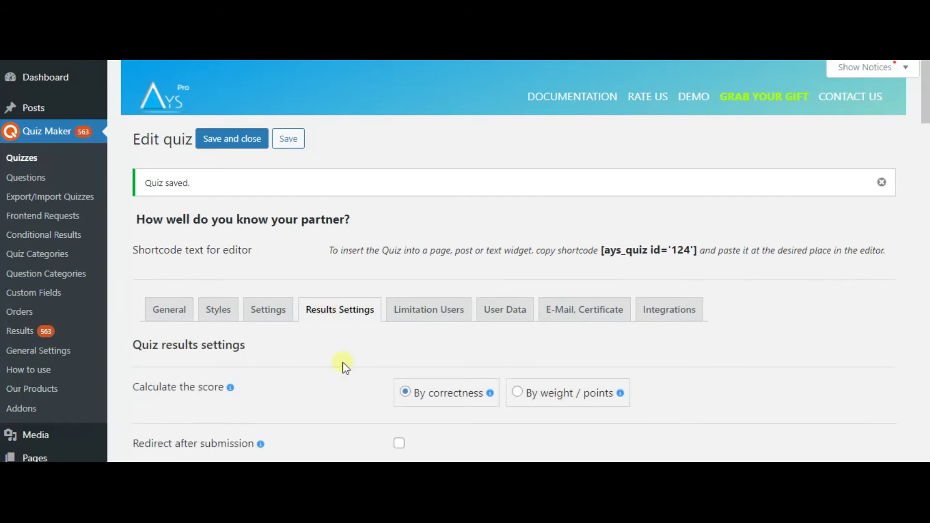
scroll(346, 365, down, 2)
scroll(342, 363, down, 3)
scroll(343, 362, down, 1)
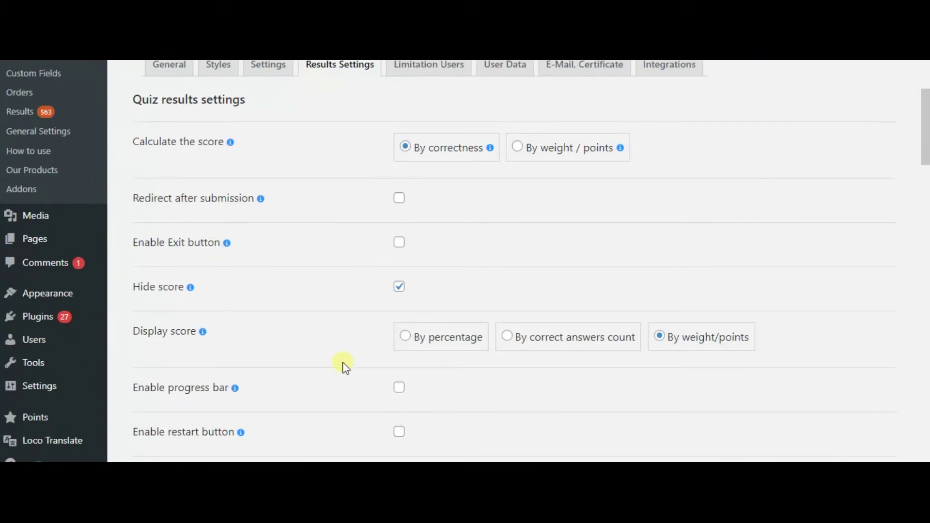
scroll(342, 362, down, 1)
scroll(342, 362, down, 1)
scroll(342, 362, down, 2)
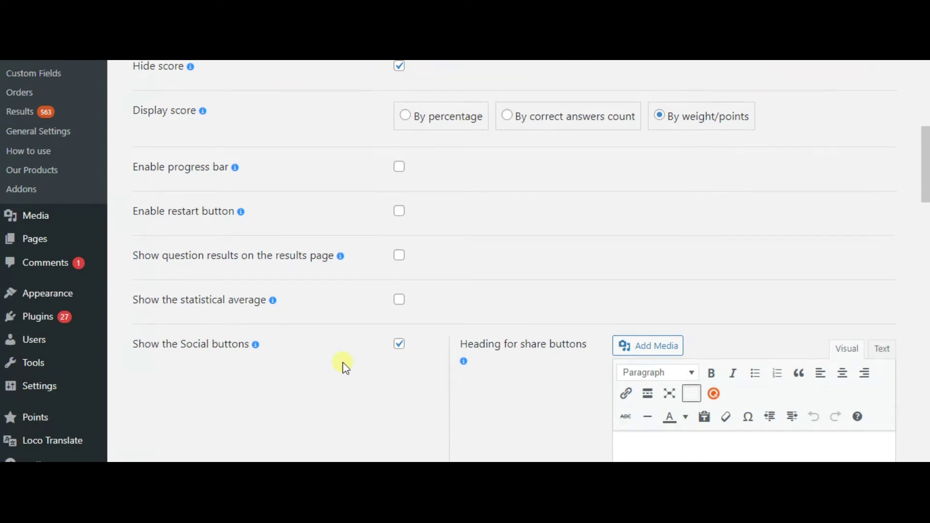
scroll(343, 362, down, 1)
scroll(343, 362, down, 1)
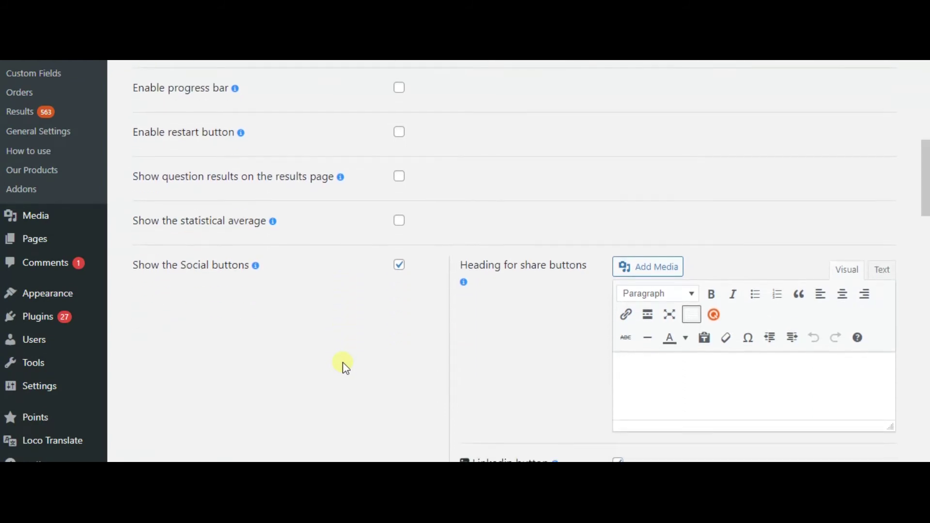
click(401, 267)
click(400, 266)
scroll(401, 268, down, 1)
scroll(400, 269, down, 2)
scroll(400, 269, down, 3)
scroll(400, 269, down, 1)
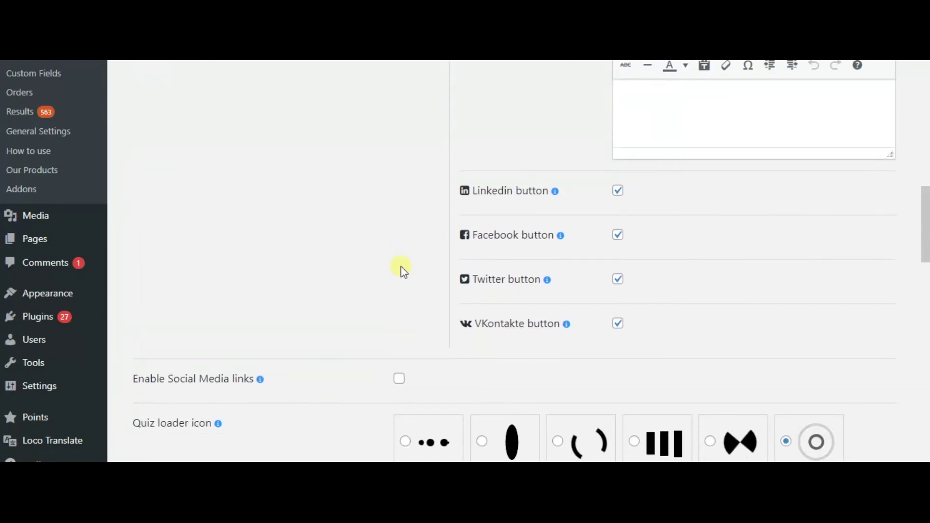
scroll(401, 270, down, 2)
scroll(403, 270, down, 1)
scroll(403, 271, down, 3)
scroll(403, 271, down, 1)
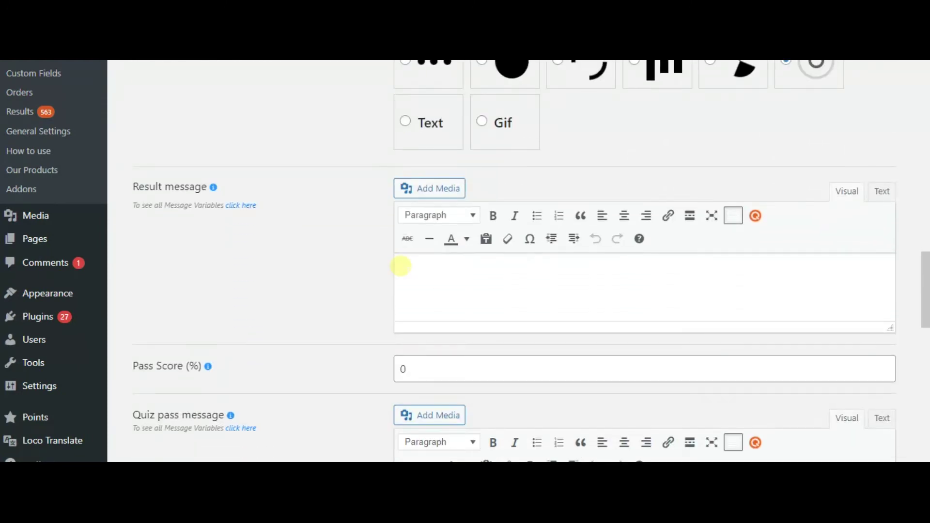
scroll(403, 271, down, 1)
scroll(401, 266, down, 4)
scroll(400, 266, down, 1)
scroll(400, 267, down, 2)
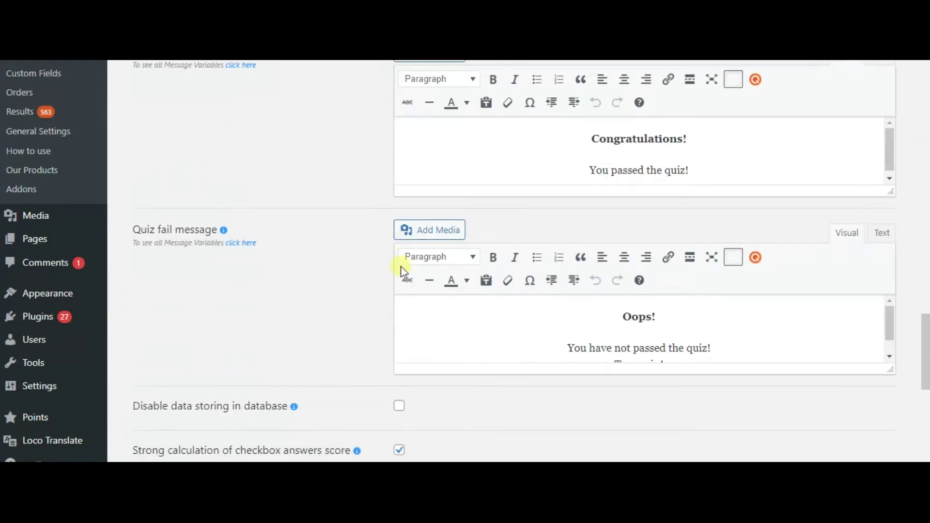
scroll(401, 266, down, 2)
scroll(401, 267, down, 1)
scroll(400, 266, down, 2)
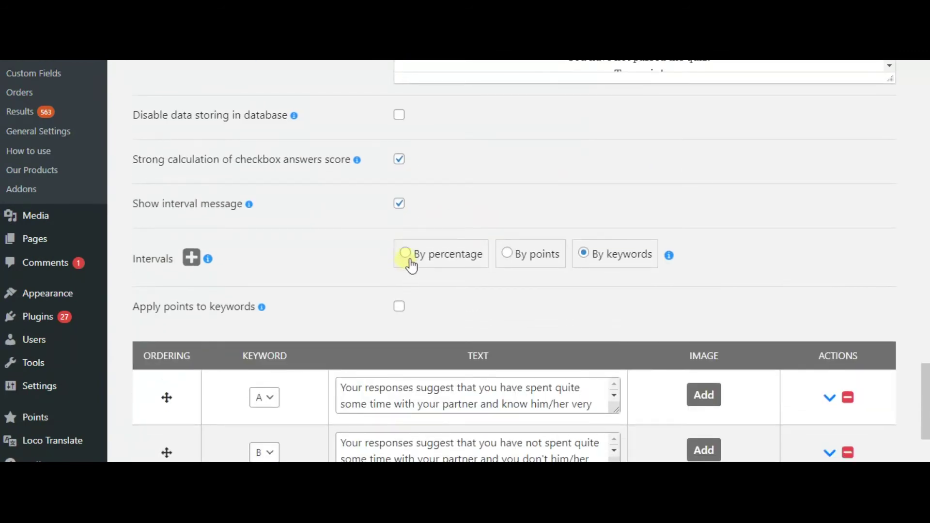
Step: Keep intervals set to By keywords, reorder the keyword A and B rows, and save
click(405, 253)
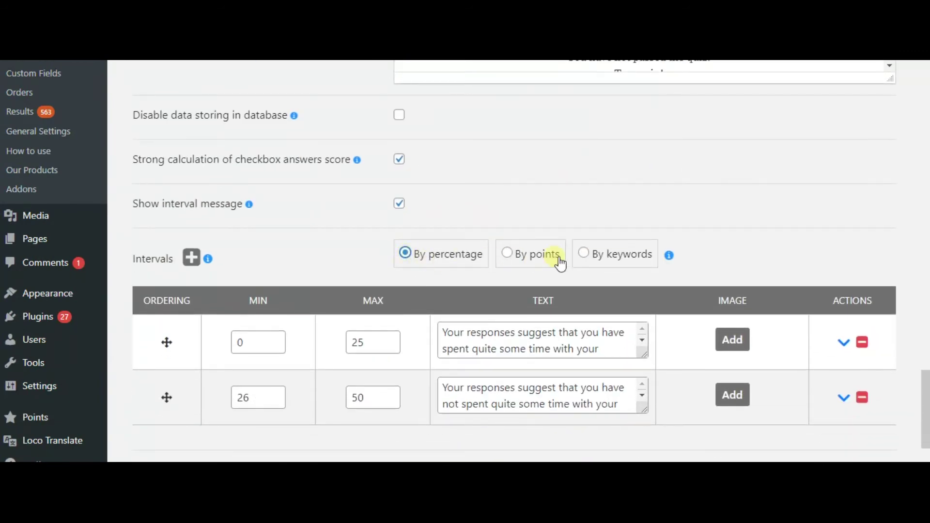
click(624, 254)
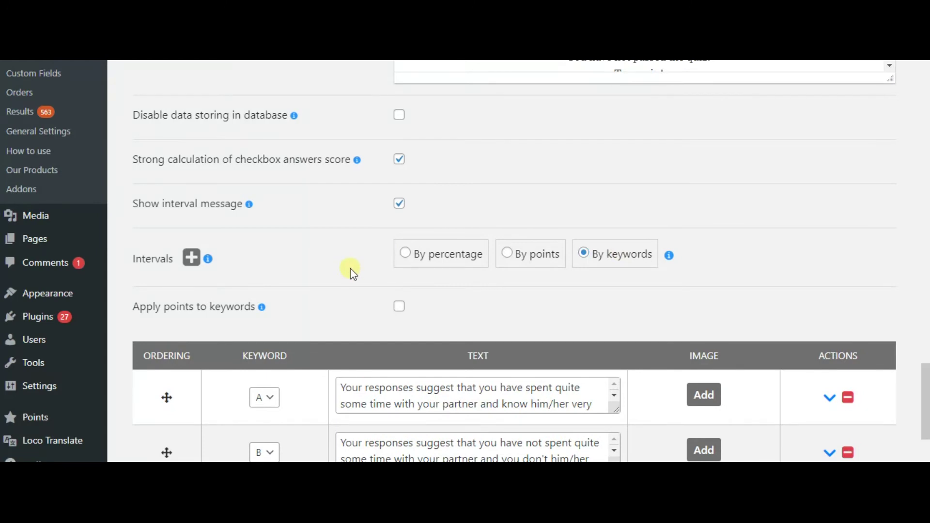
scroll(350, 268, down, 2)
scroll(351, 269, down, 2)
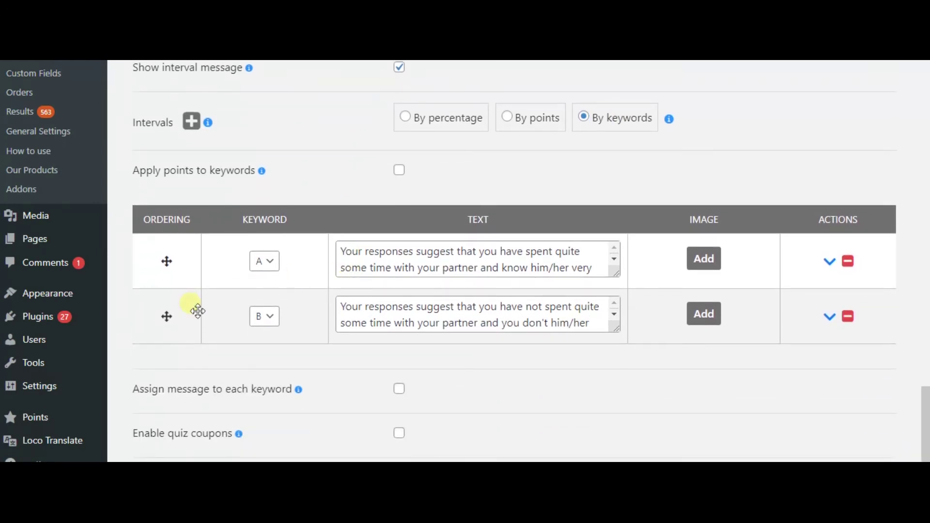
mouse_move(166, 317)
mouse_down()
mouse_move(166, 261)
mouse_move(166, 338)
mouse_up()
scroll(336, 390, down, 2)
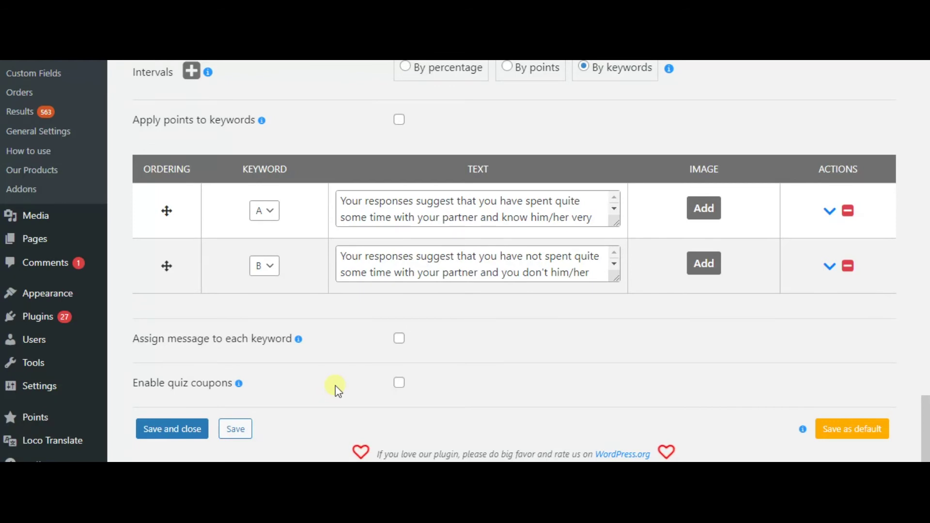
click(234, 429)
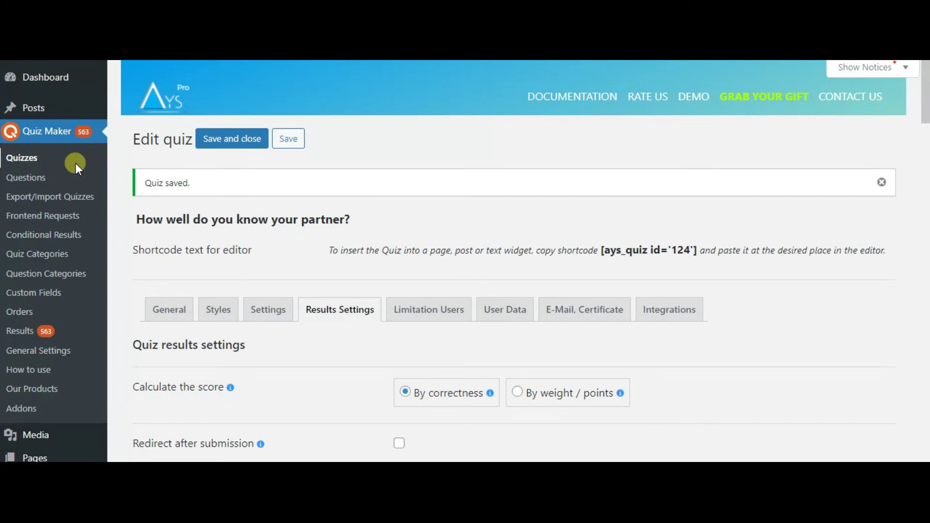
click(76, 163)
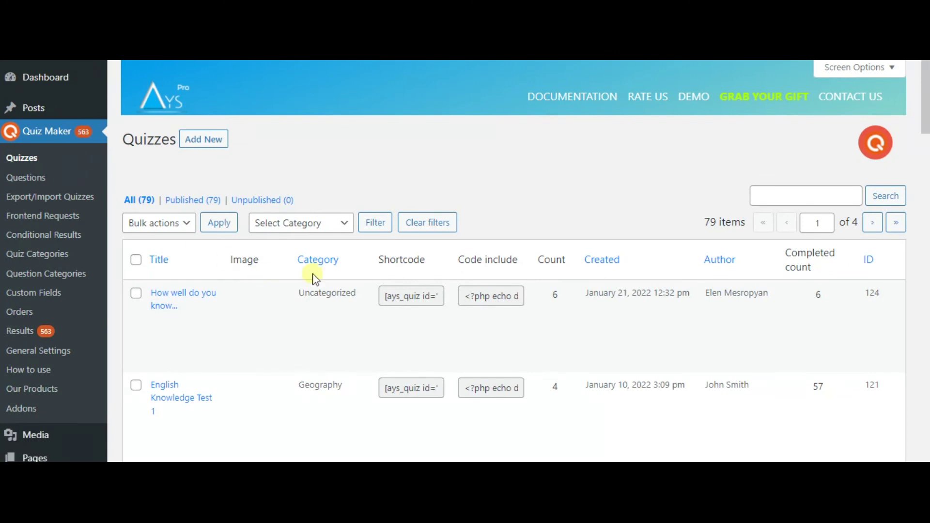
Step: Copy the partner quiz's shortcode and start a new post, ready to type in its body
click(411, 297)
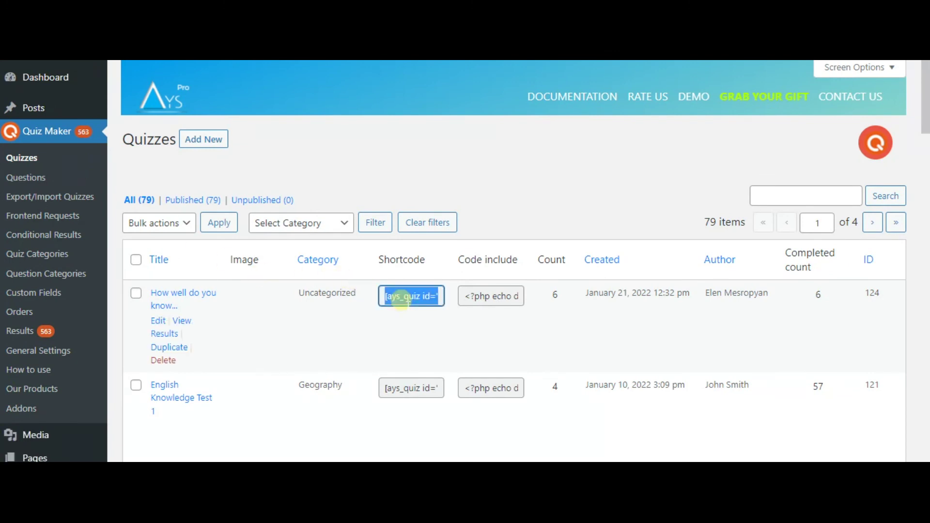
mouse_move(33, 108)
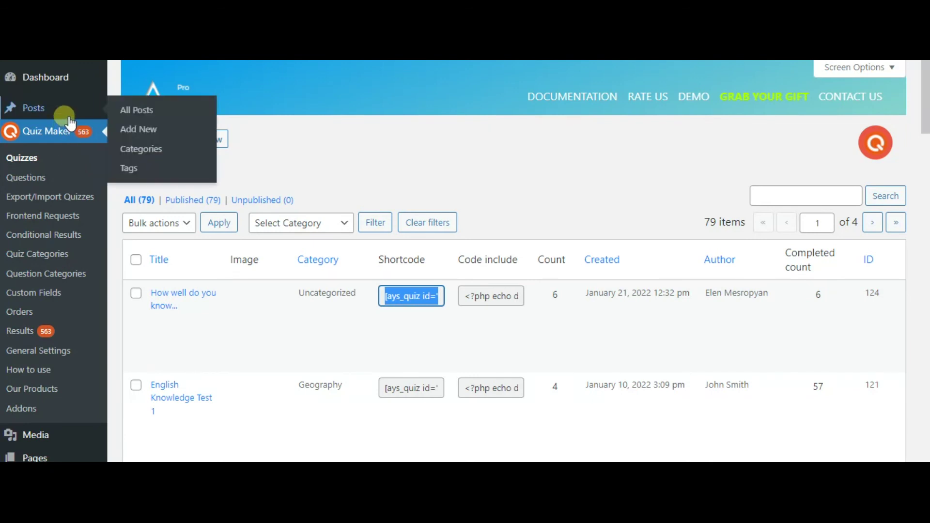
click(149, 128)
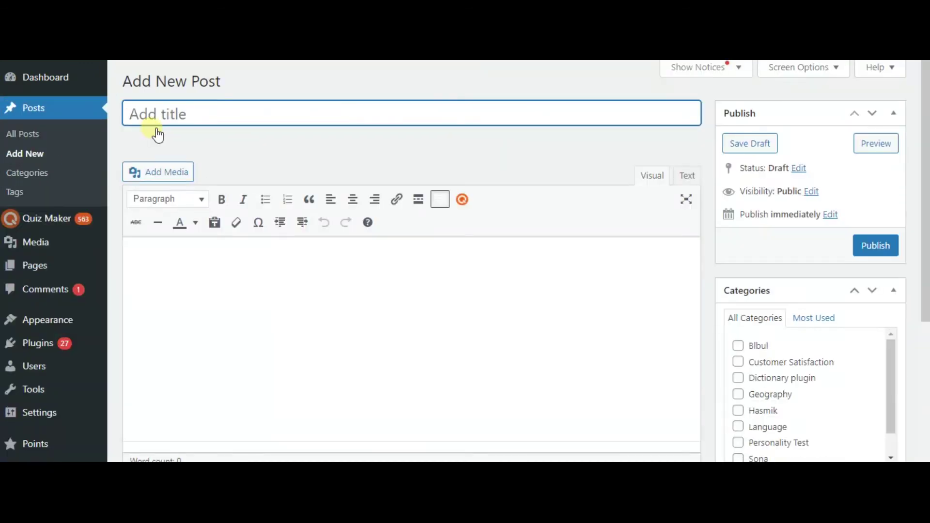
click(252, 282)
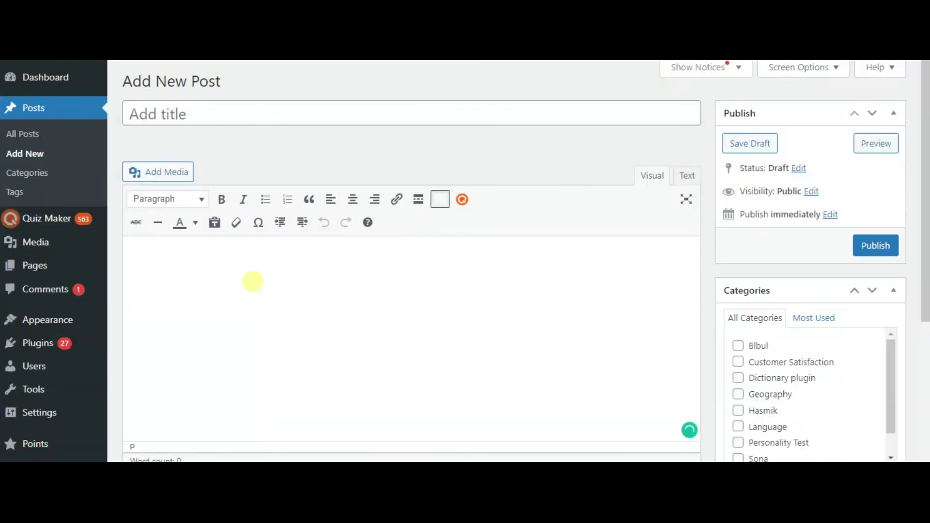
Step: Paste the quiz shortcode, title the post 'Relationship quiz', and save it as a draft
text([ays_quiz id="124"])
click(202, 110)
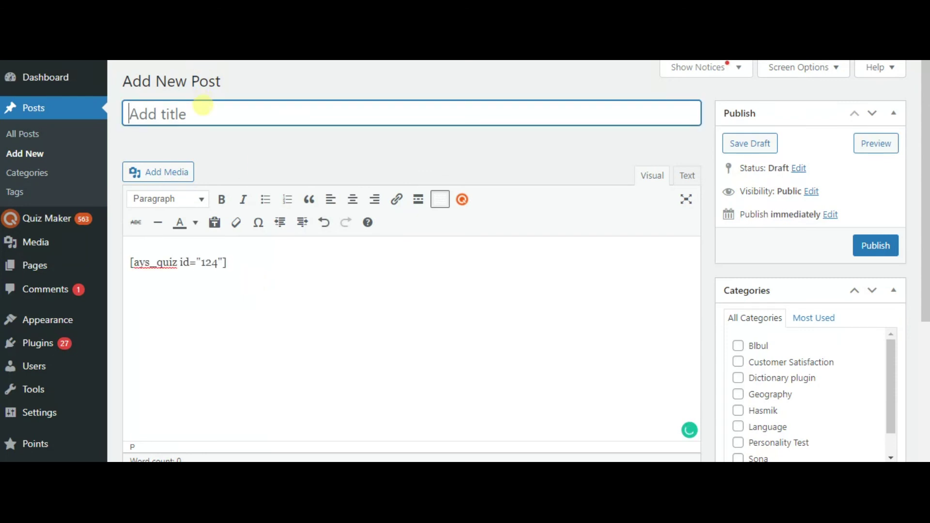
text(Relat)
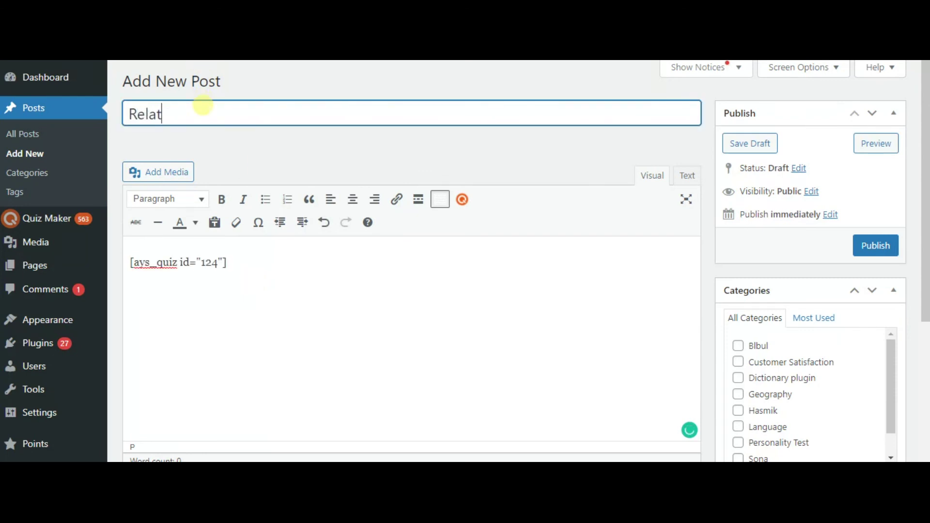
text(ionsh)
text(ip quiz)
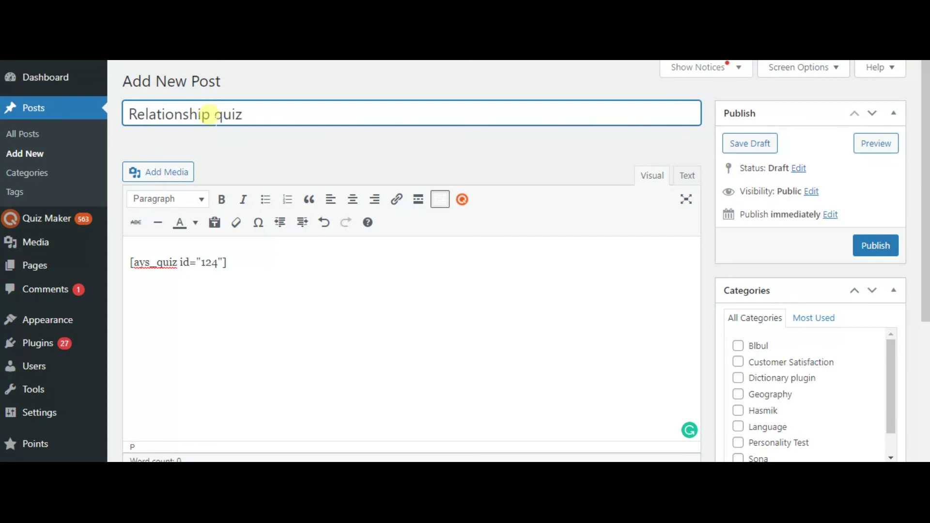
click(756, 144)
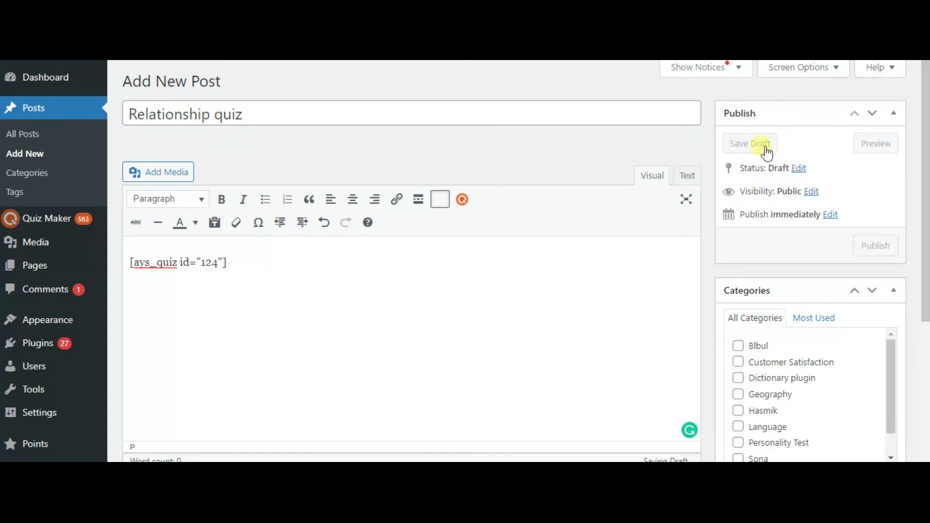